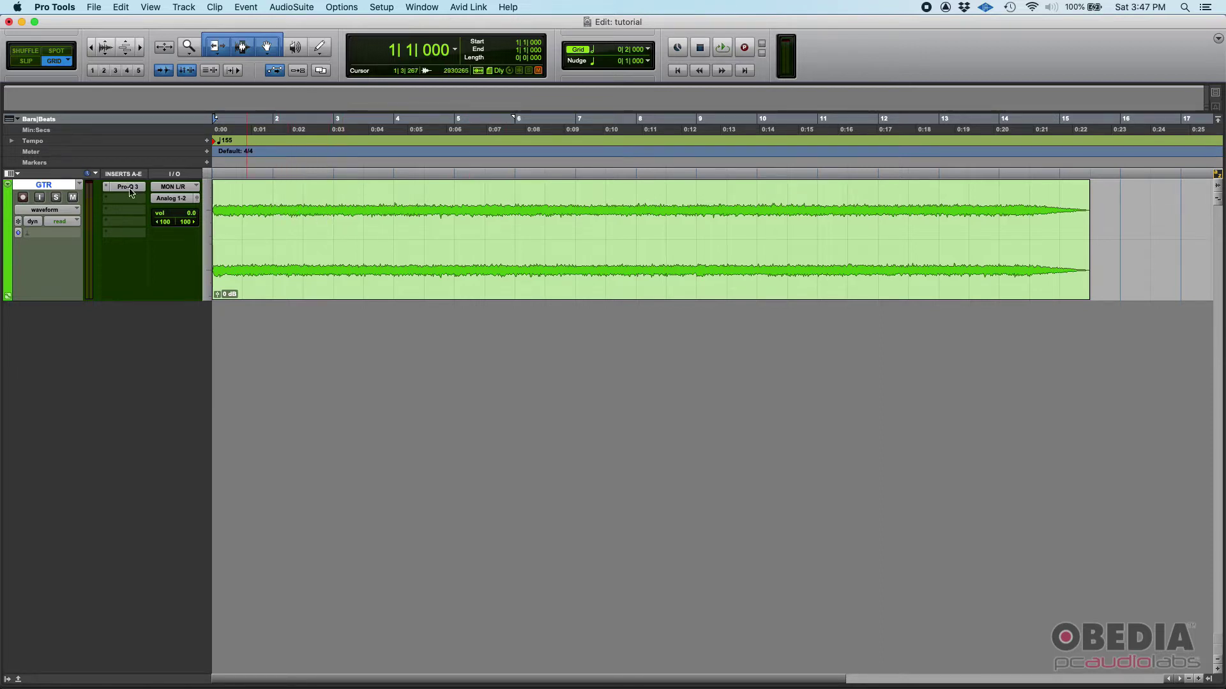
Try selections in the GTR clip, bar 16 back to start and bars 6–8, leaving insertion at 7|3|000.
left_click(1109, 211)
left_click_drag(1109, 211, 213, 211)
left_click(402, 196)
left_click_drag(513, 200, 637, 199)
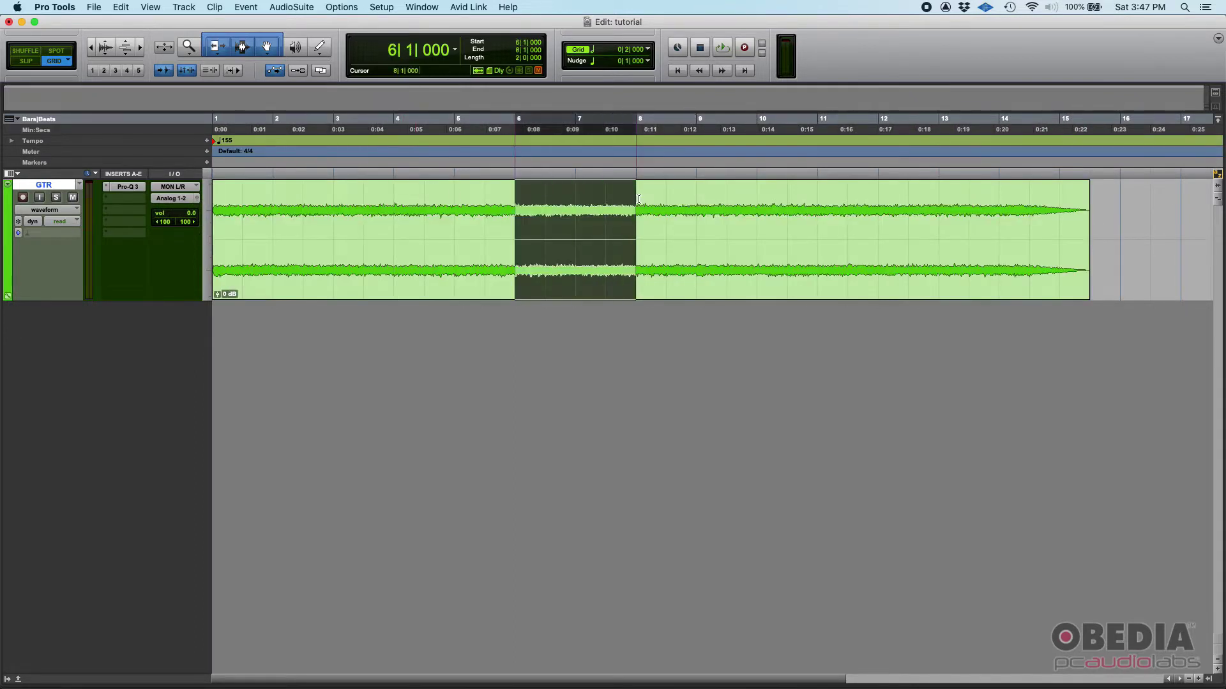
left_click(608, 199)
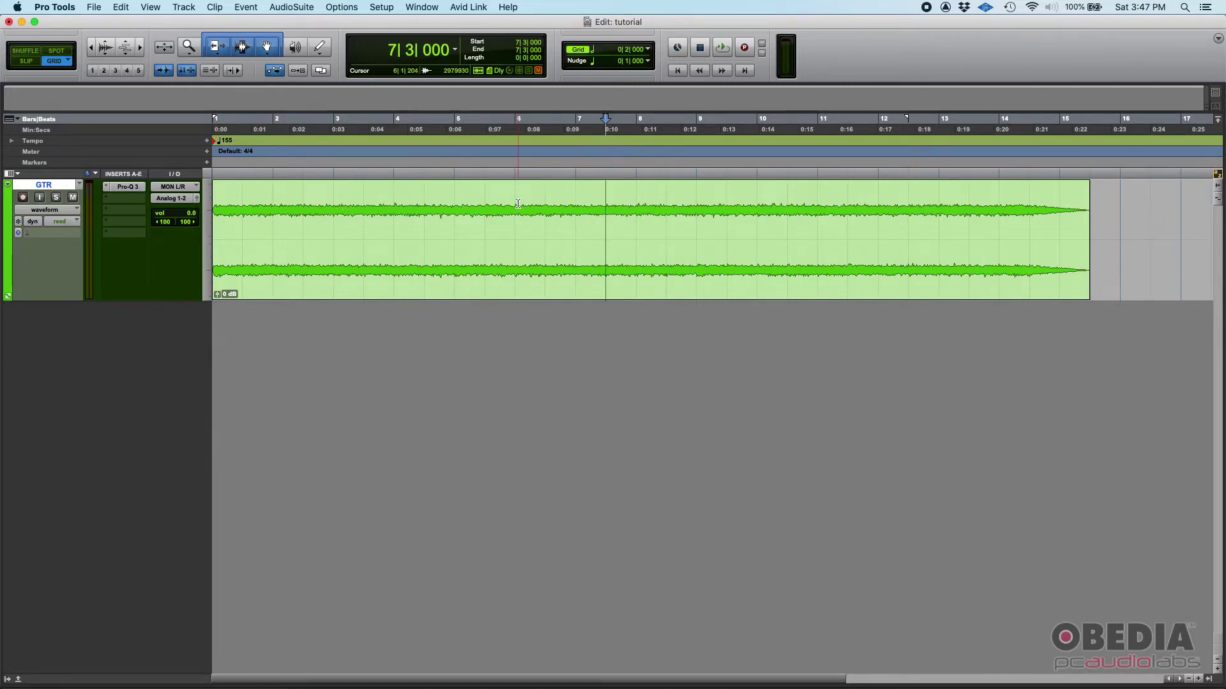
Open the GTR track's Pro-Q 3 EQ over the clip and play the guitar from bar 2.
left_click(123, 187)
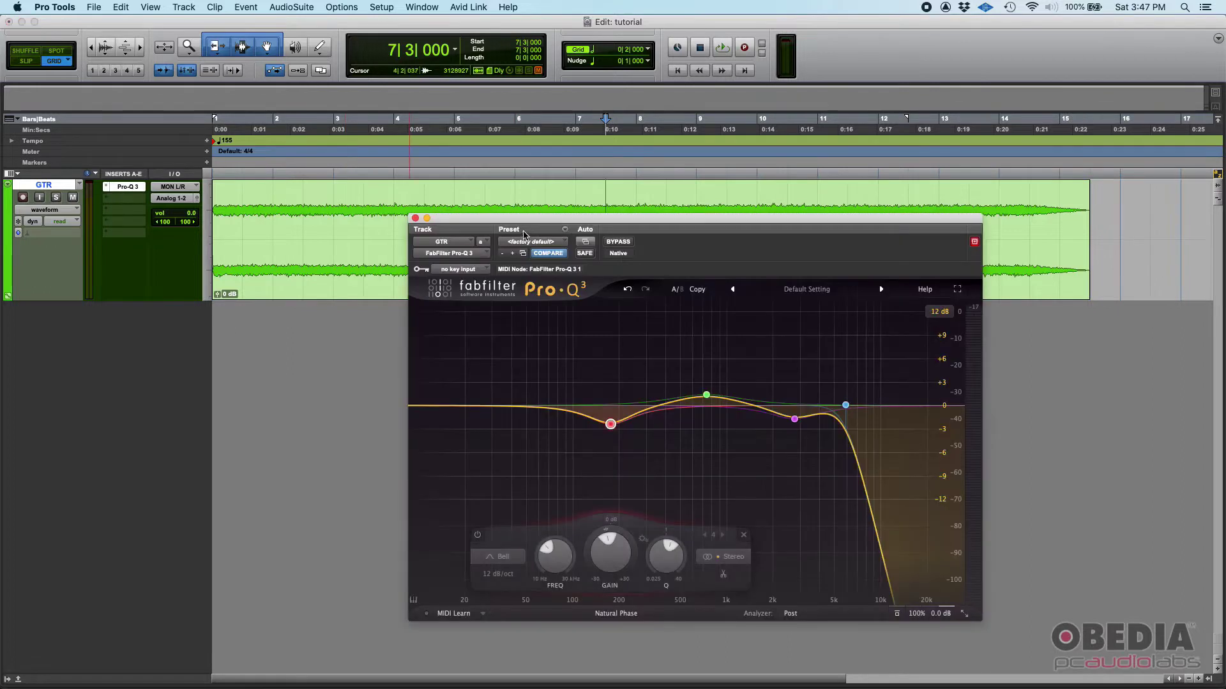
left_click_drag(698, 217, 636, 277)
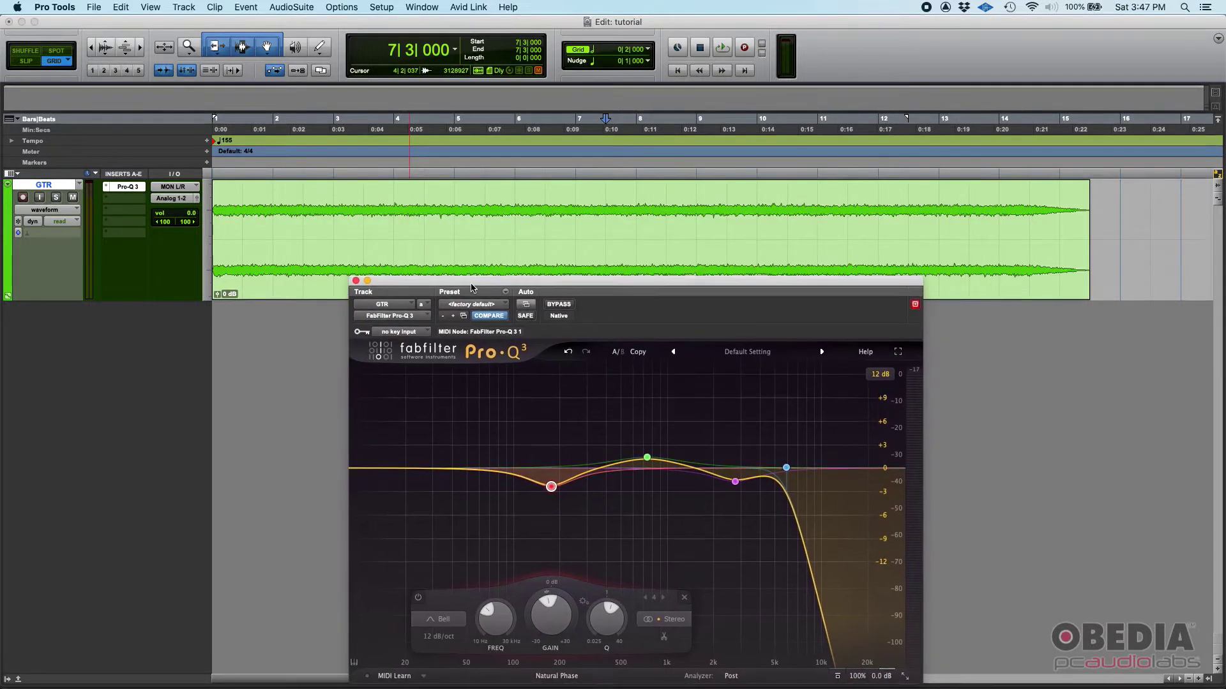
left_click(275, 210)
key("space")
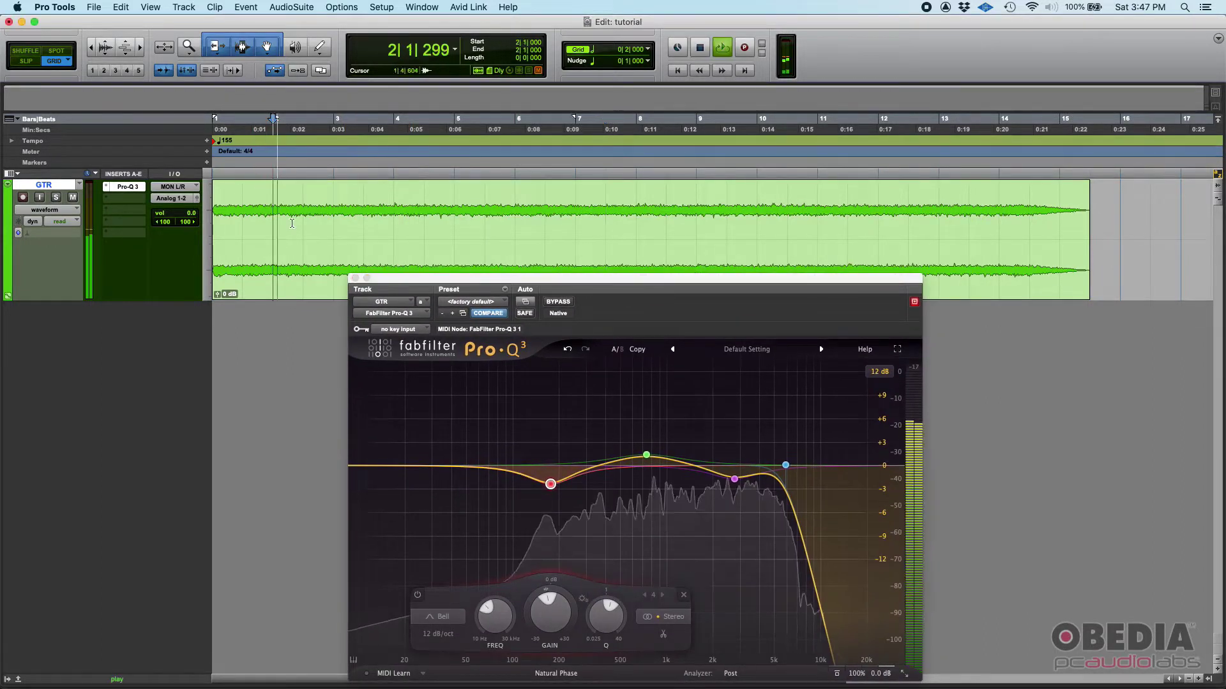
key("space")
Compare the guitar with Pro-Q 3 bypassed, then turn the bypass back off.
left_click(563, 304)
key("space")
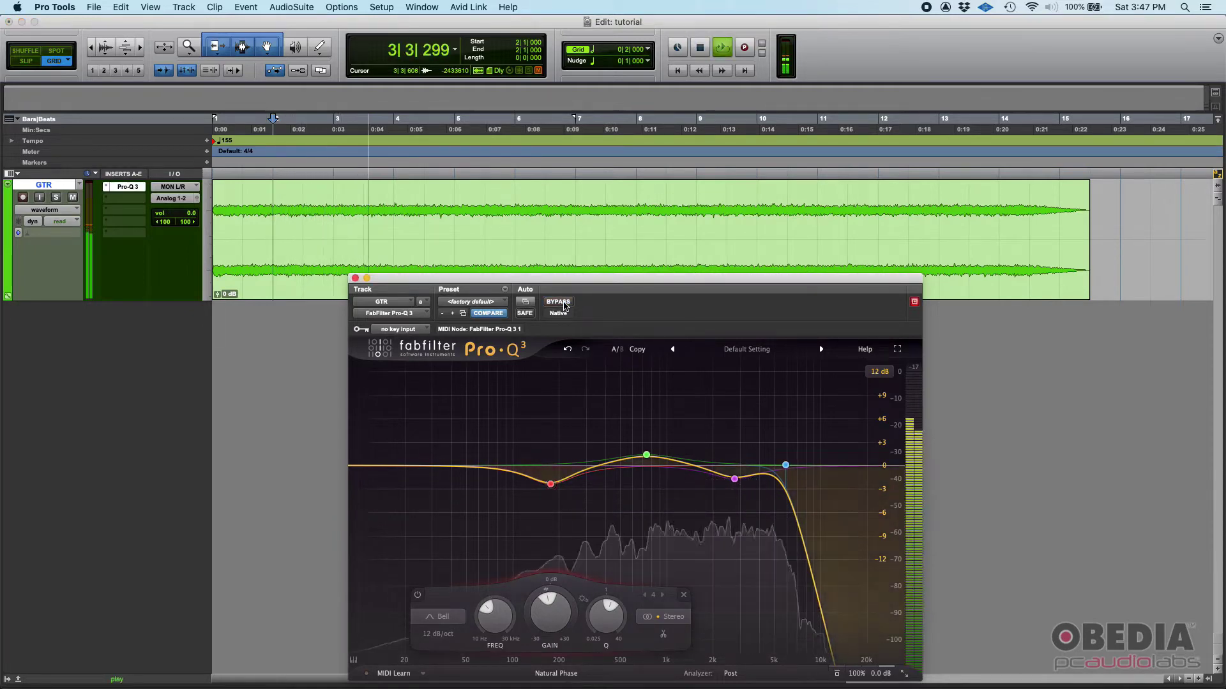
left_click(564, 304)
key("space")
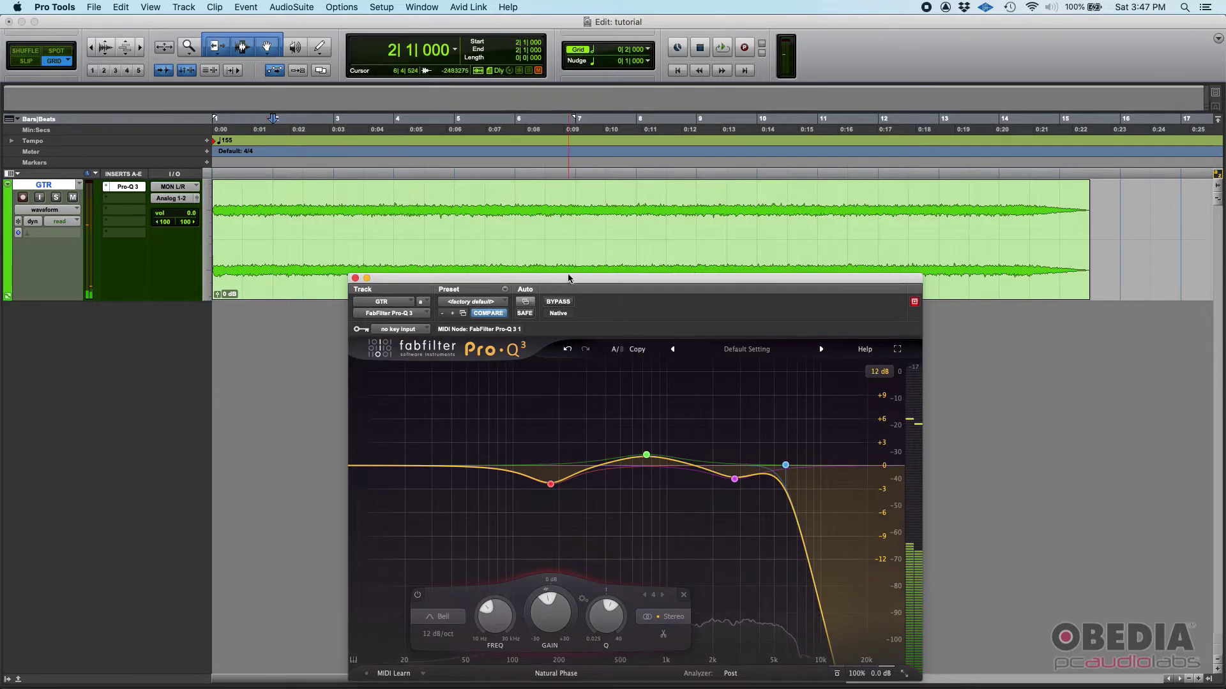
Select bars 1–16, clear to insertion at 5|3|000, reposition Pro-Q 3, and switch to the Mix window.
left_click_drag(564, 279, 706, 253)
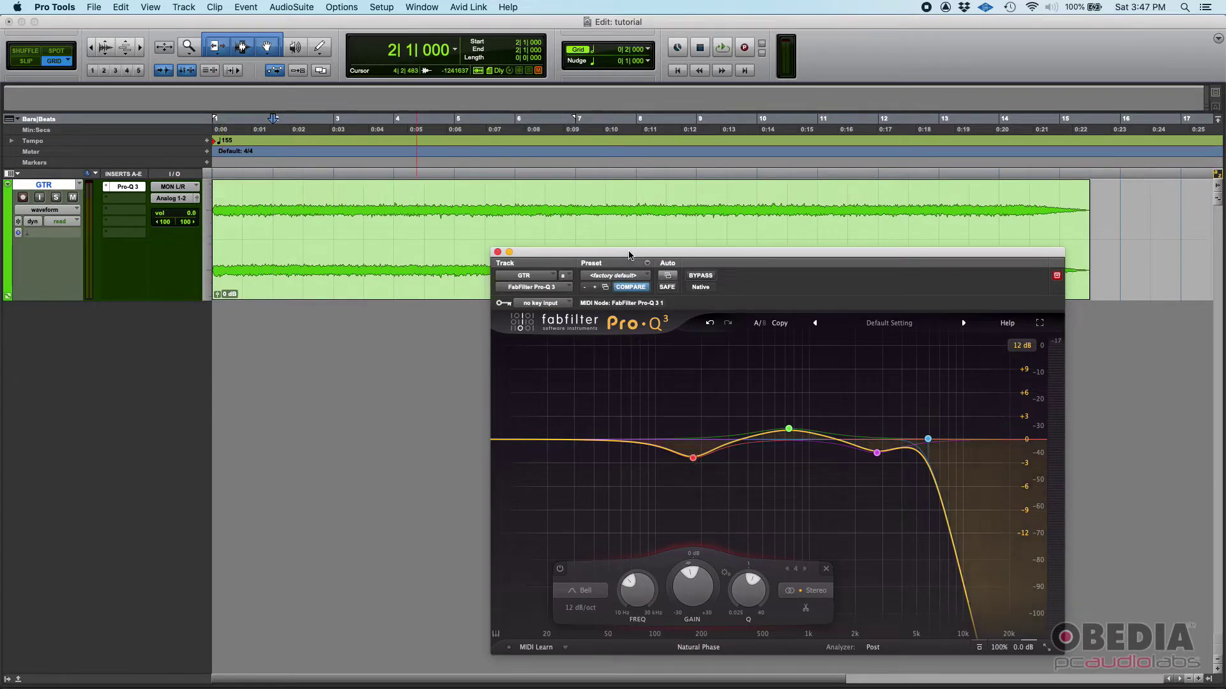
left_click_drag(1116, 208, 206, 217)
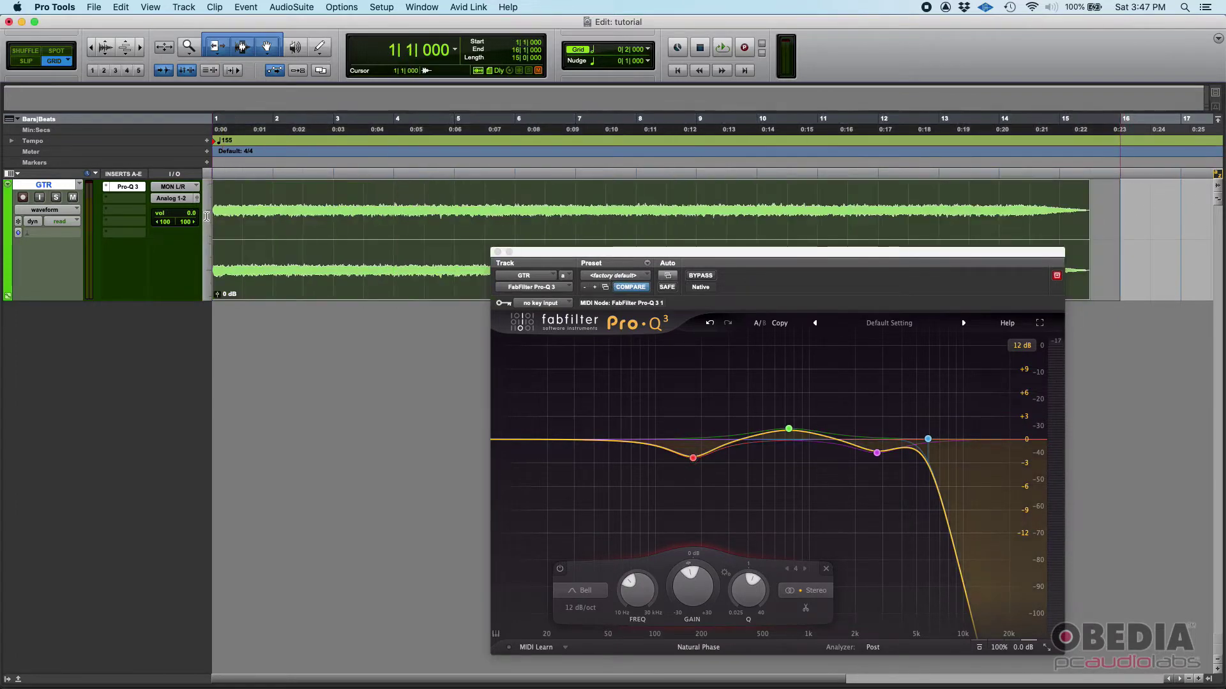
left_click(487, 213)
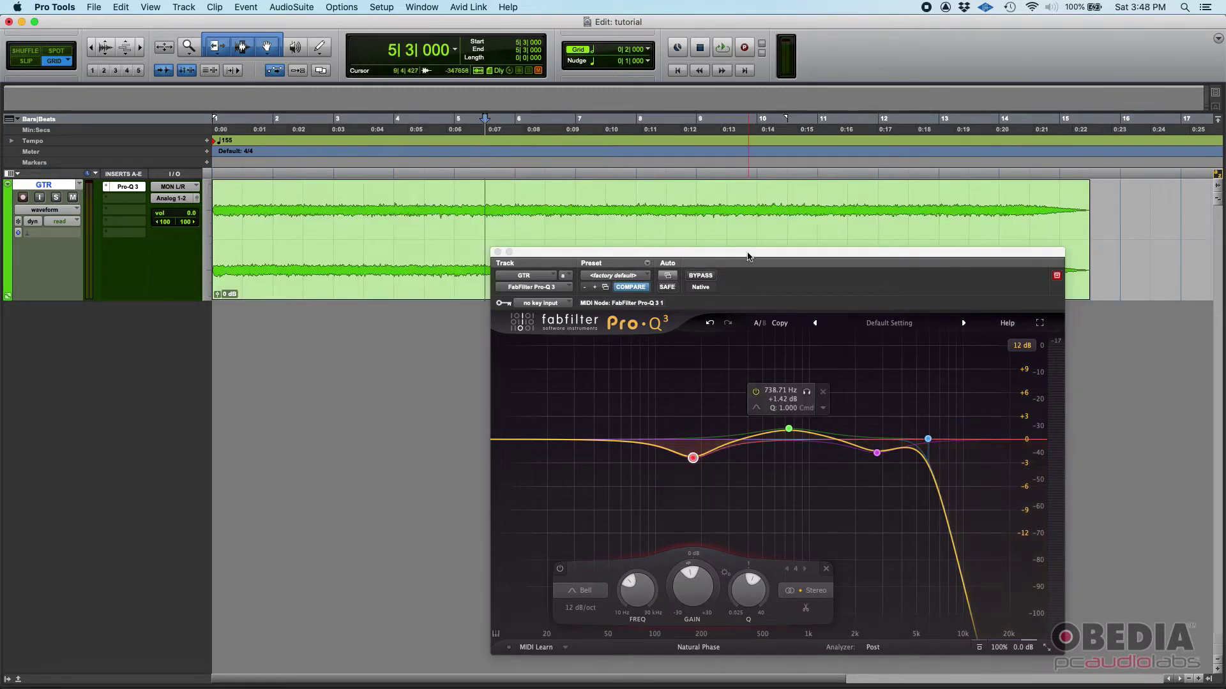
left_click_drag(749, 256, 739, 254)
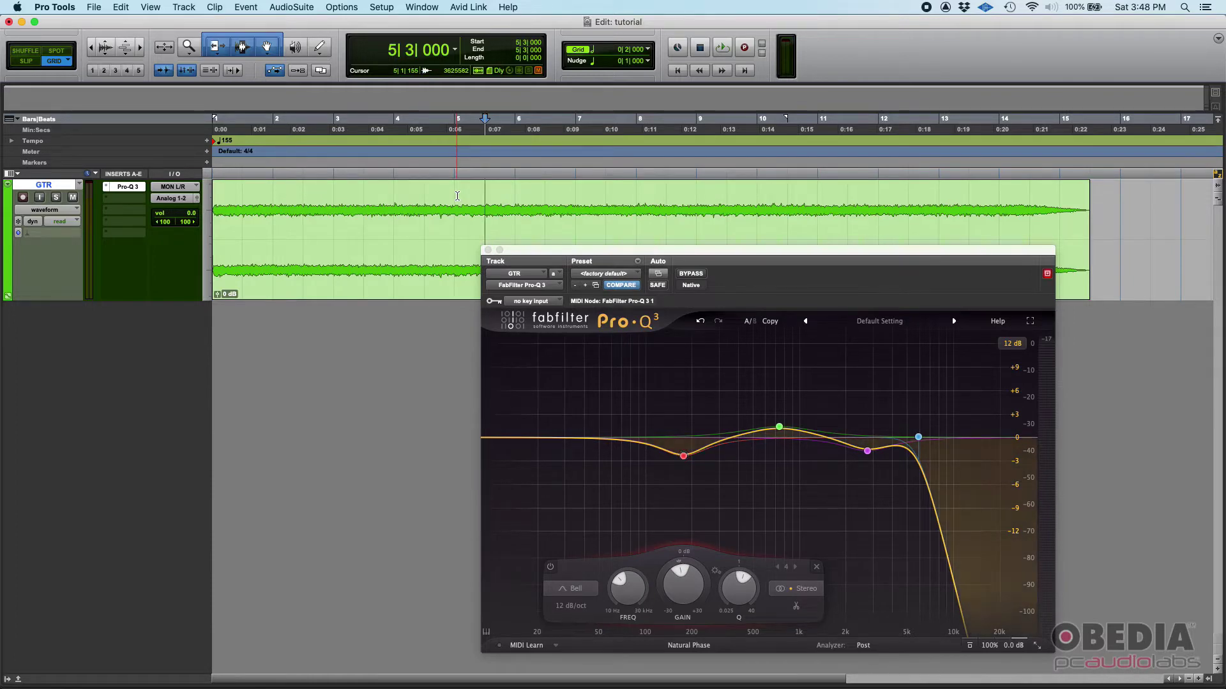
key("super+equal")
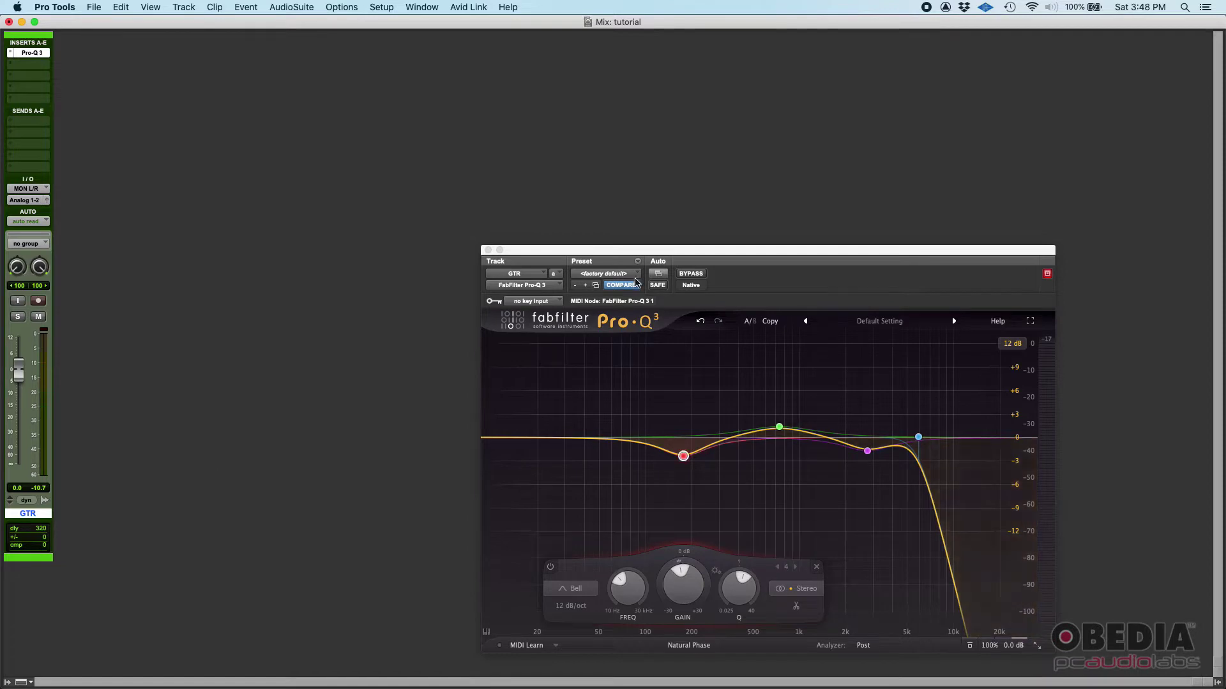
Nudge the Pro-Q 3 window up and left, then return to the Edit window with Cmd+=.
left_click_drag(643, 250, 637, 242)
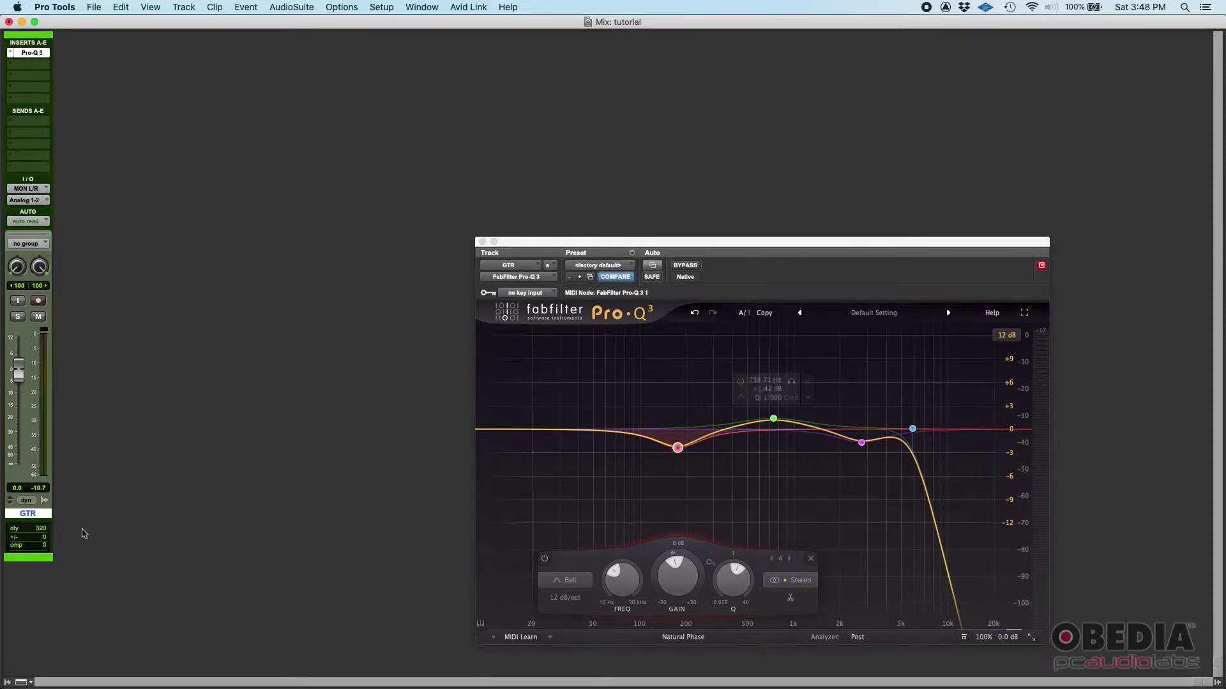
key("super+equal")
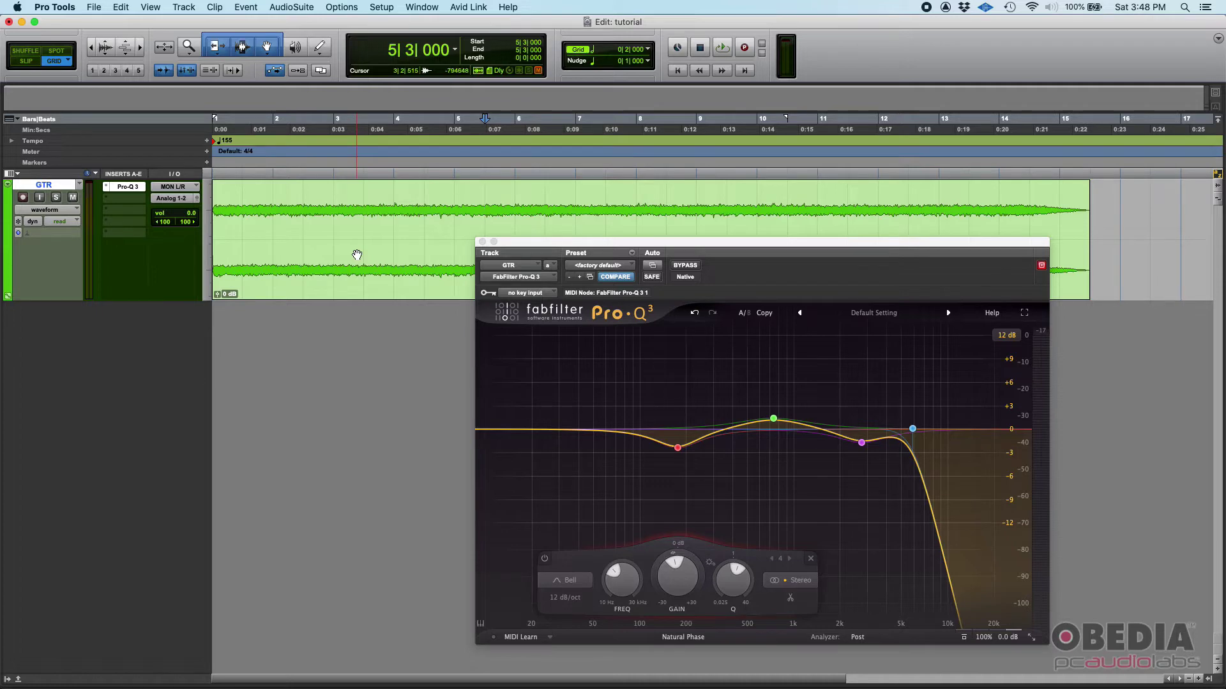
left_click_drag(610, 248, 638, 262)
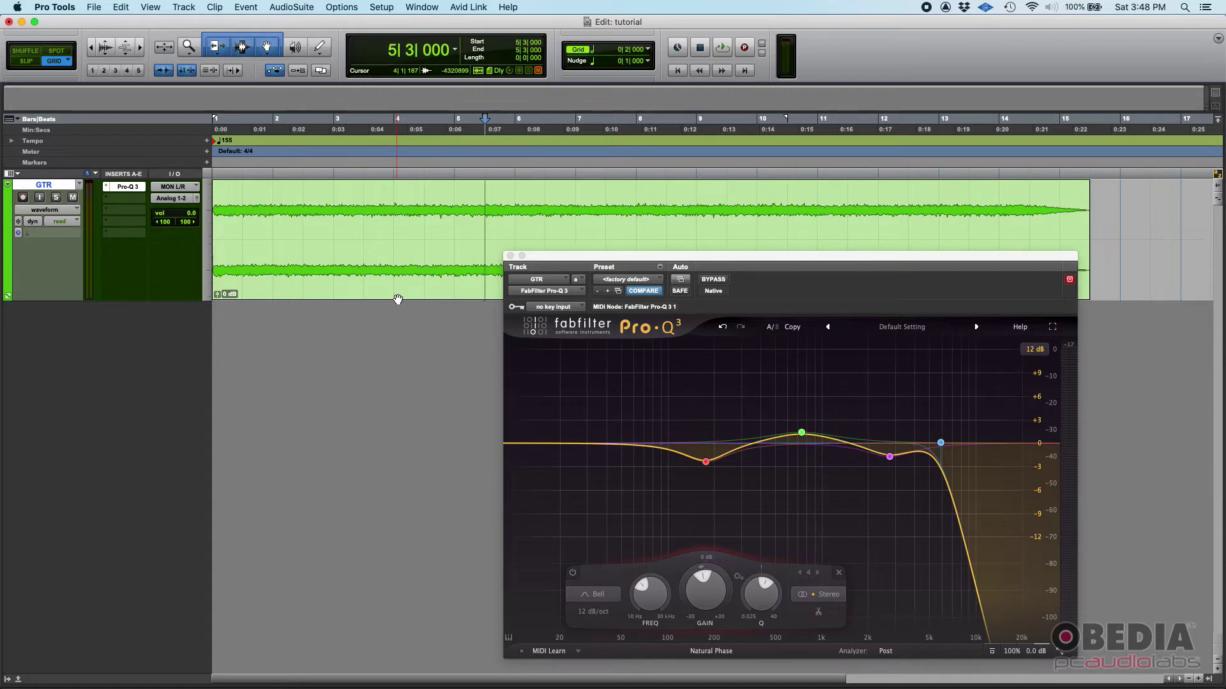
mouse_move(855, 454)
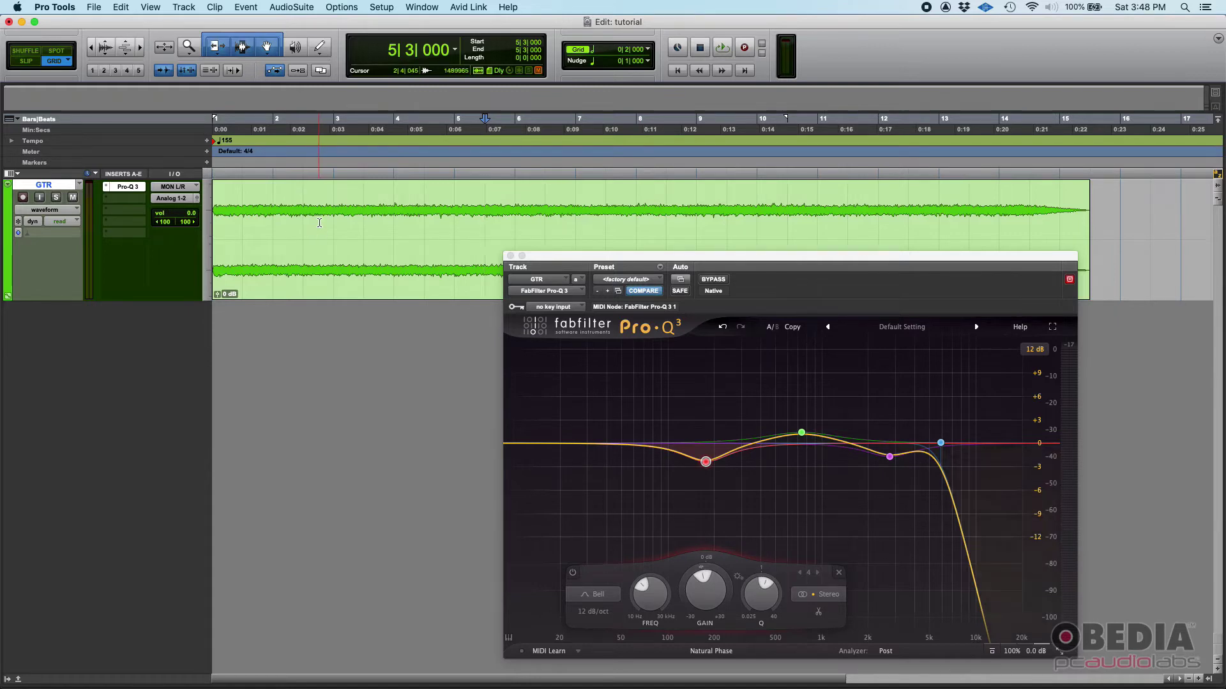
left_click_drag(734, 260, 720, 271)
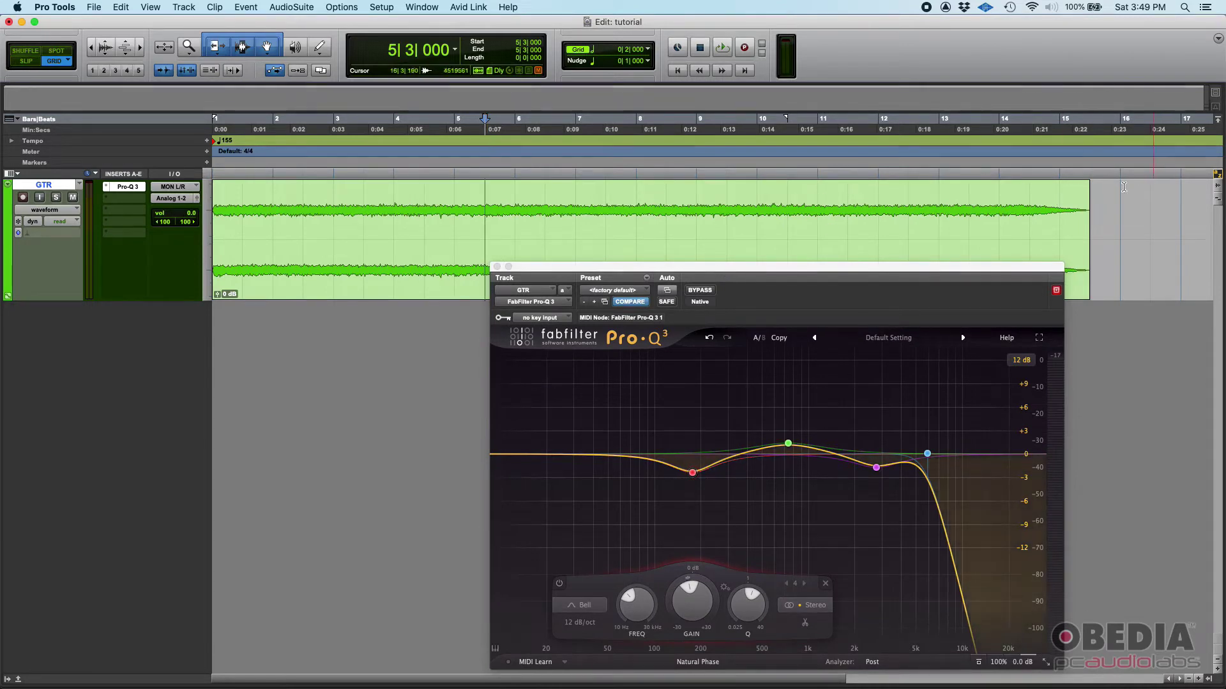
left_click_drag(609, 270, 611, 266)
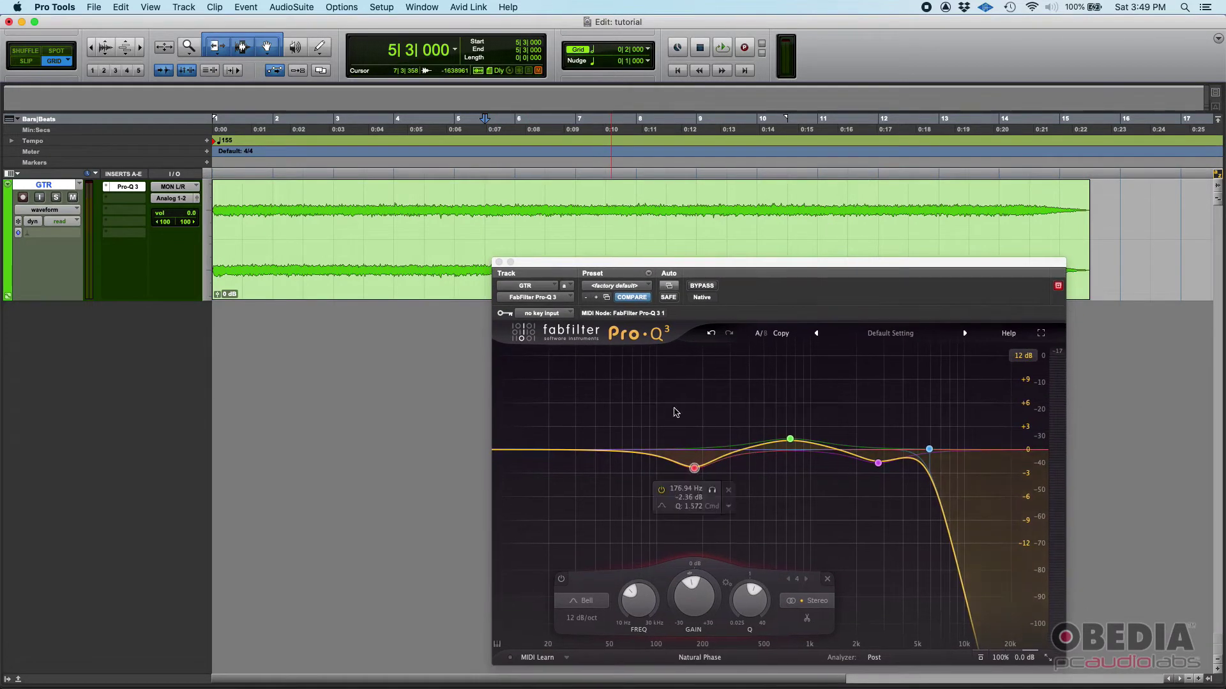
left_click(499, 262)
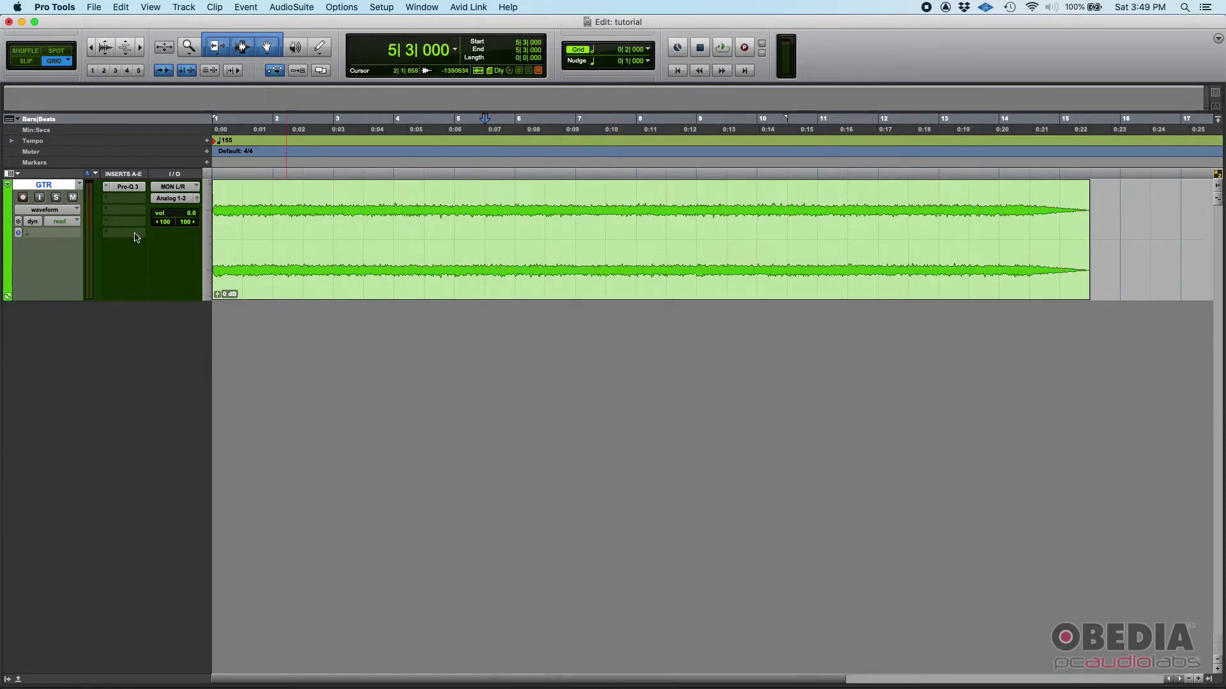
Freeze GTR up to the Pro-Q 3 insert, check the grayed-out plug-in, then select the clip.
right_click(124, 192)
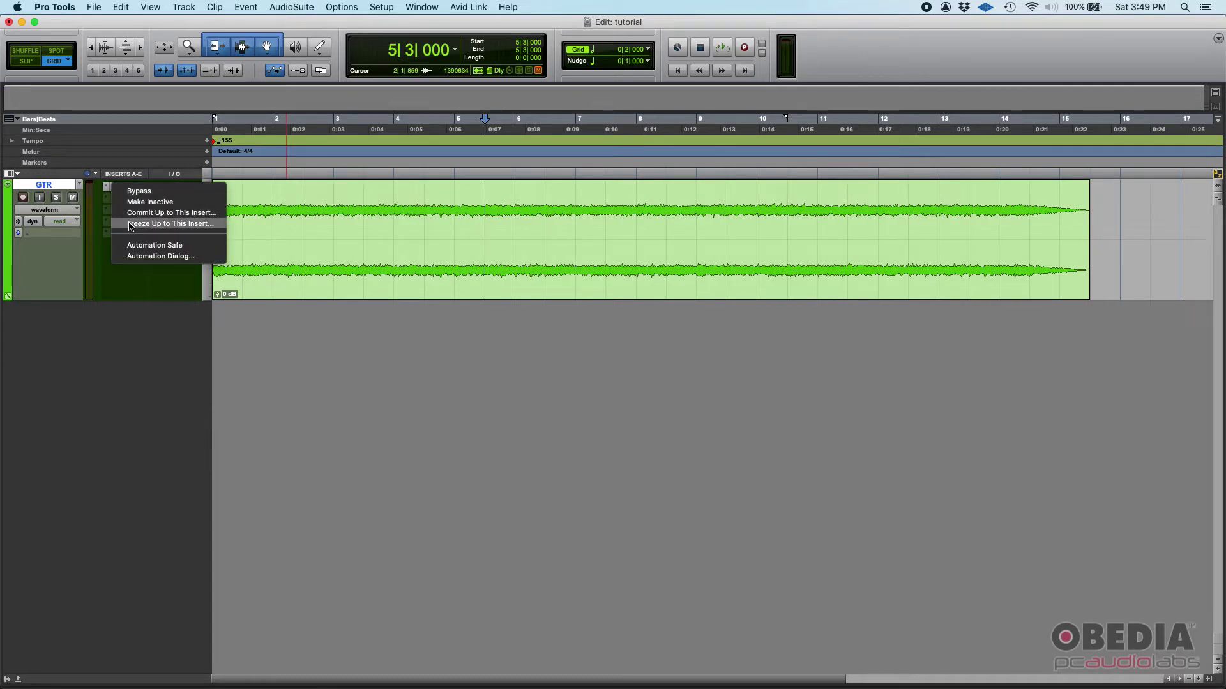
left_click(180, 224)
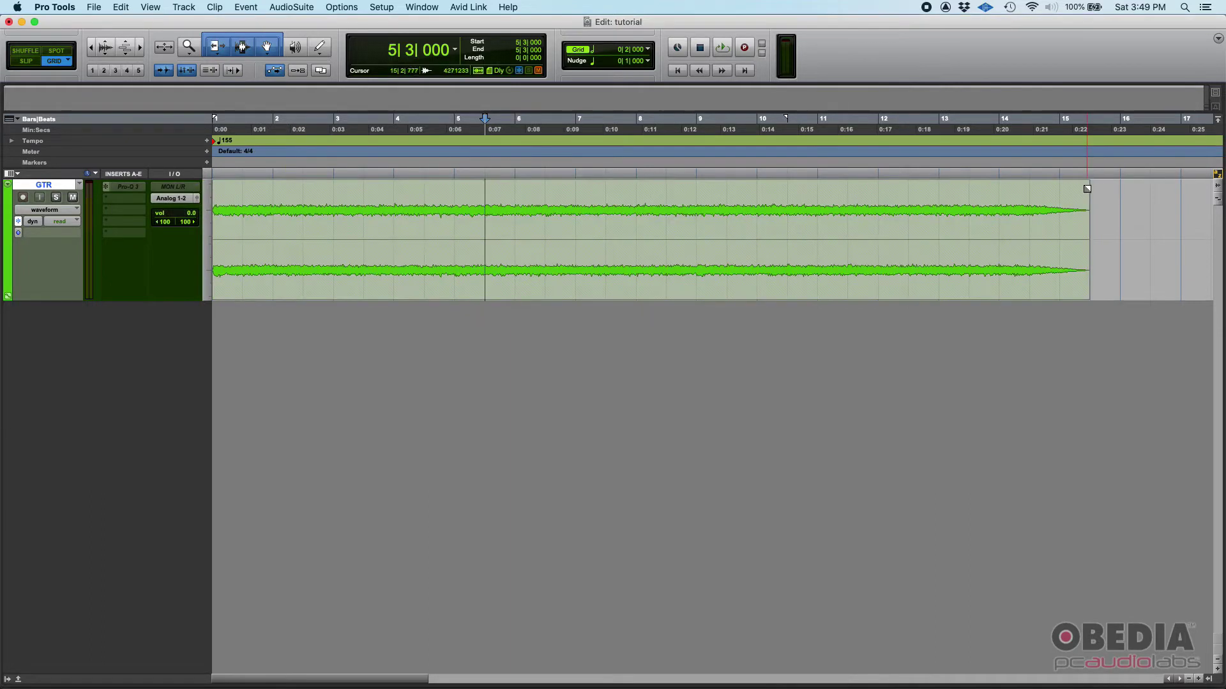
left_click(123, 190)
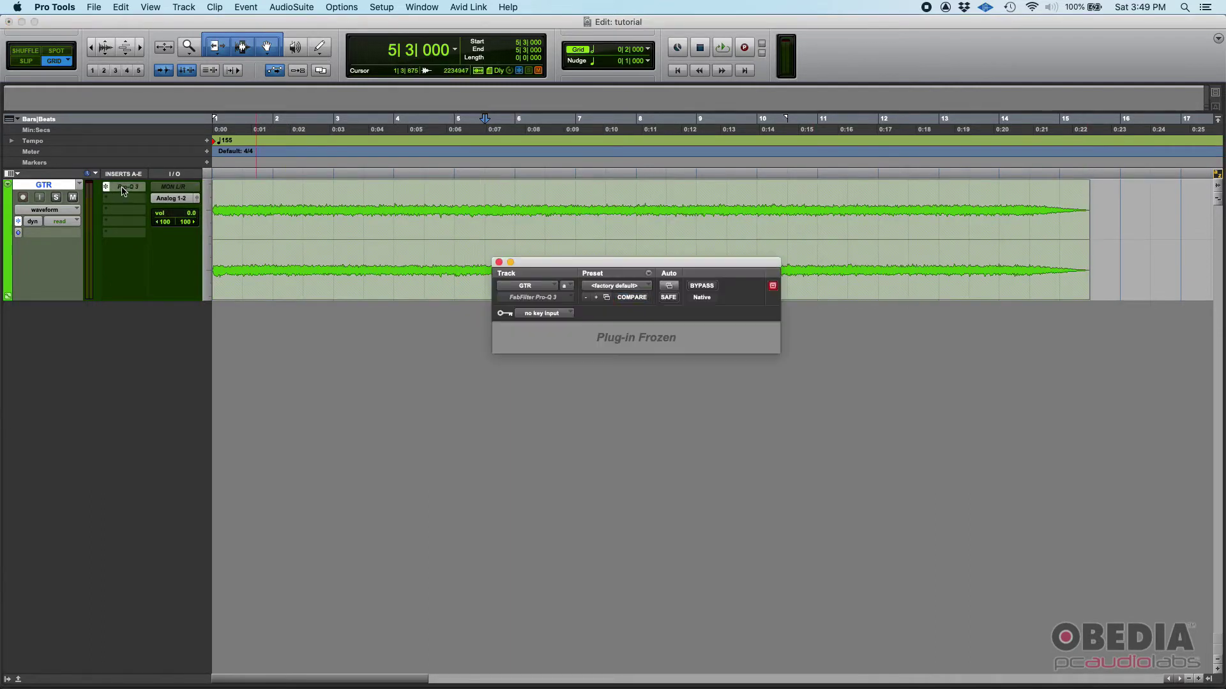
left_click(499, 261)
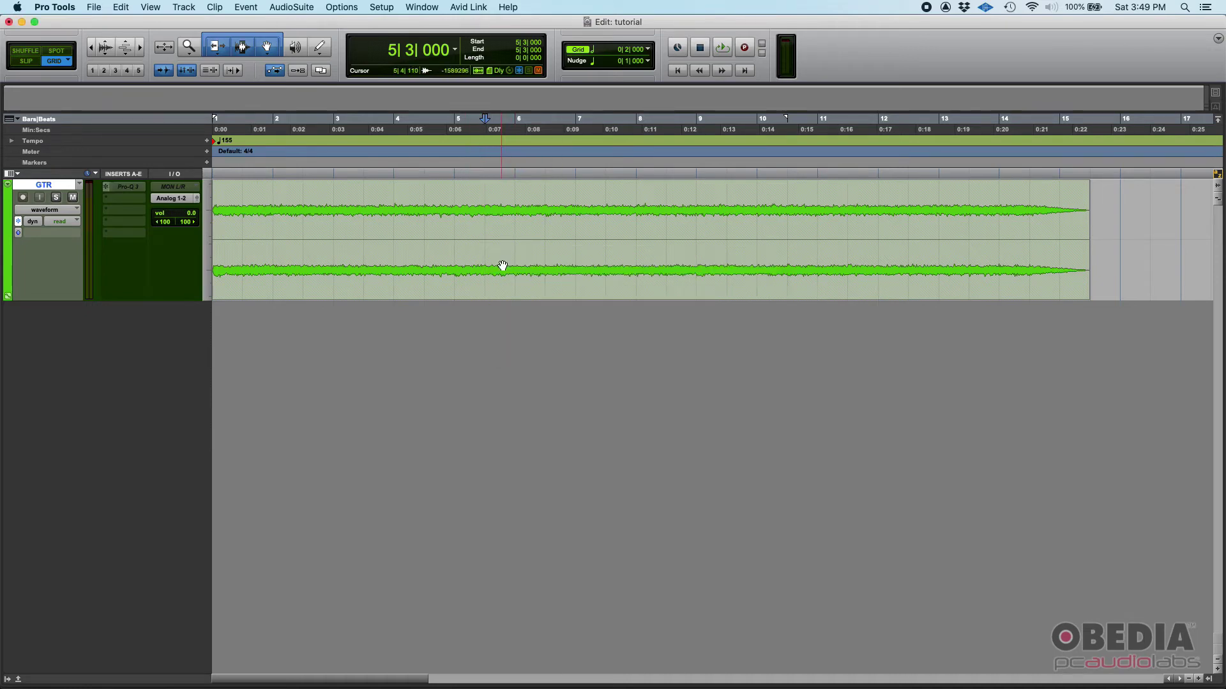
left_click_drag(485, 217, 543, 256)
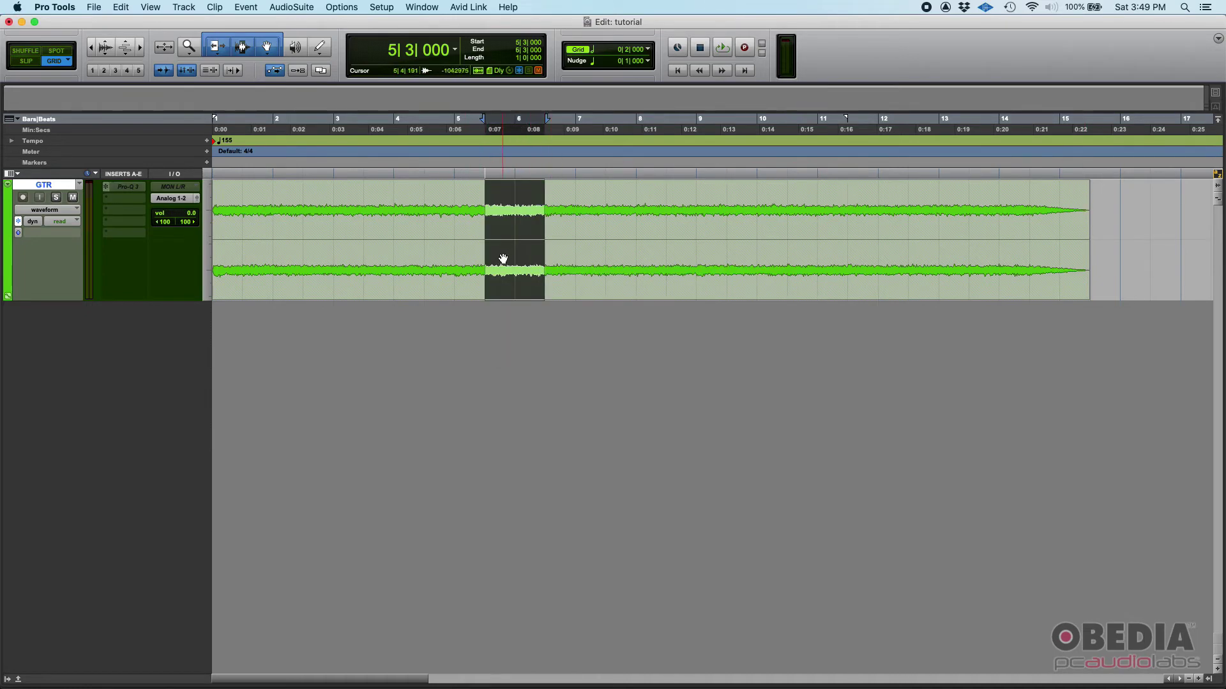
double_click(510, 263)
Try clip selections and cursor positions on the frozen GTR clip, ending with the cursor at bar 16.
left_click(426, 203)
left_click(418, 289)
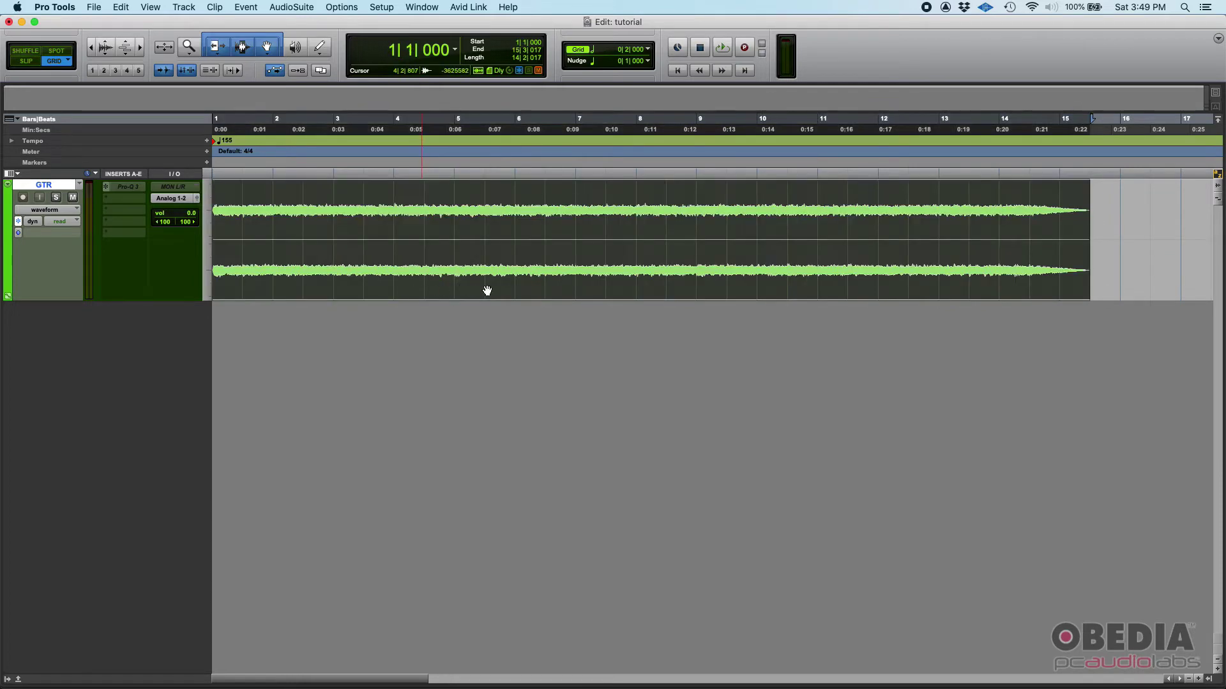
left_click(427, 205)
left_click(543, 270)
left_click(550, 233)
left_click(658, 270)
mouse_move(576, 211)
left_mouse_down()
mouse_move(561, 197)
mouse_move(580, 198)
left_mouse_up()
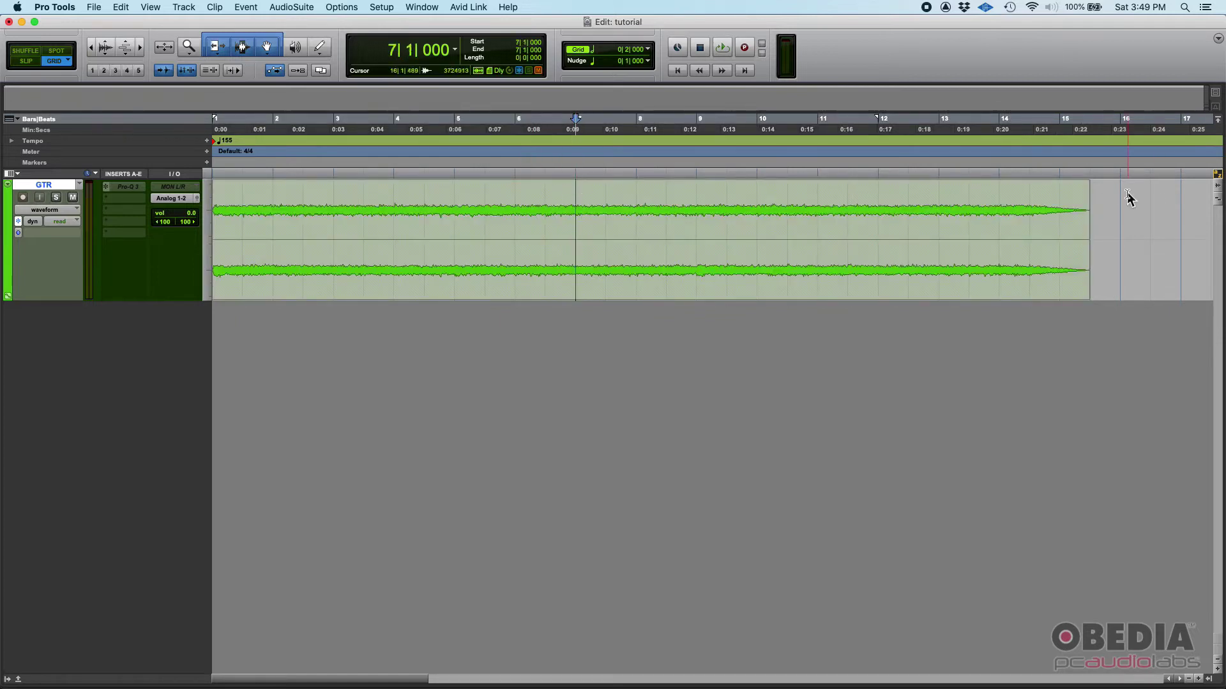
left_click(1123, 193)
Play the frozen track from the session start, stop it, and switch to the Mix window.
key("Return")
key("space")
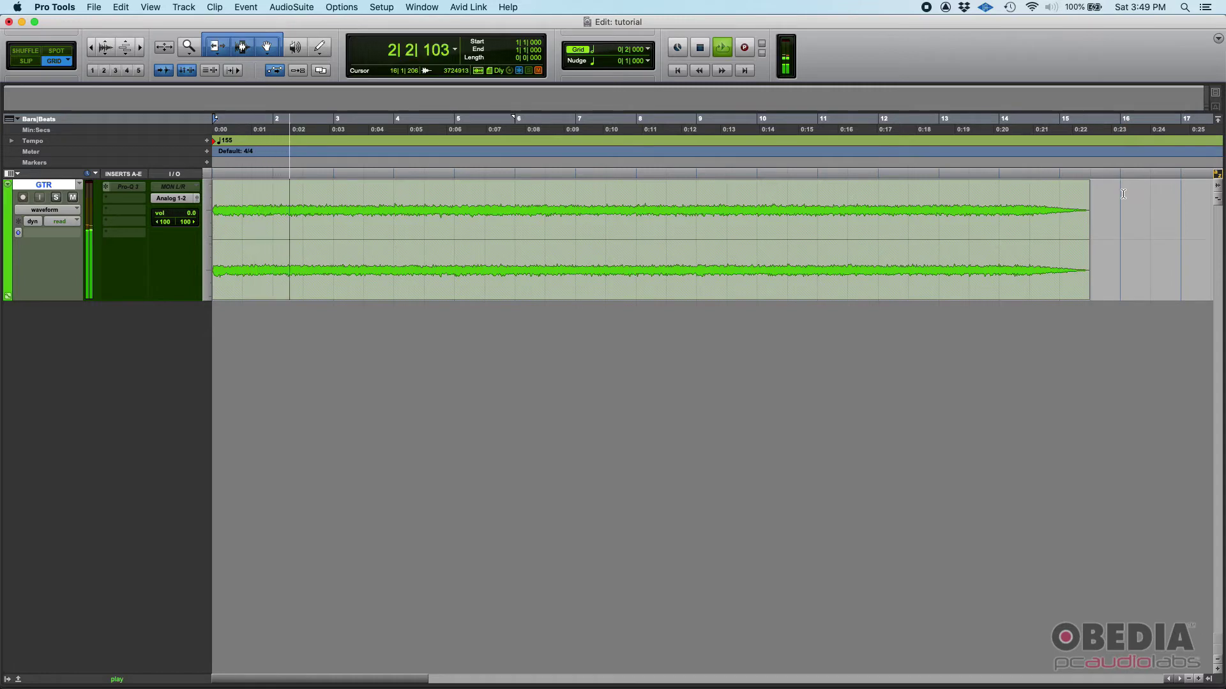
key("space")
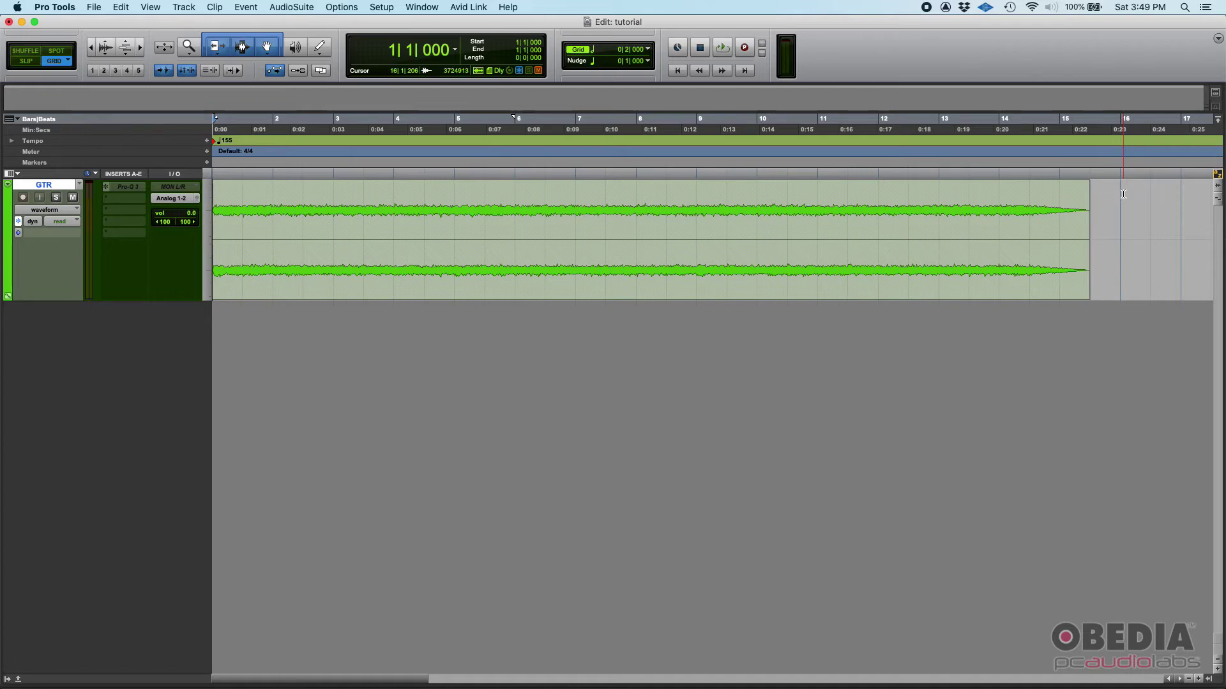
key("super+equal")
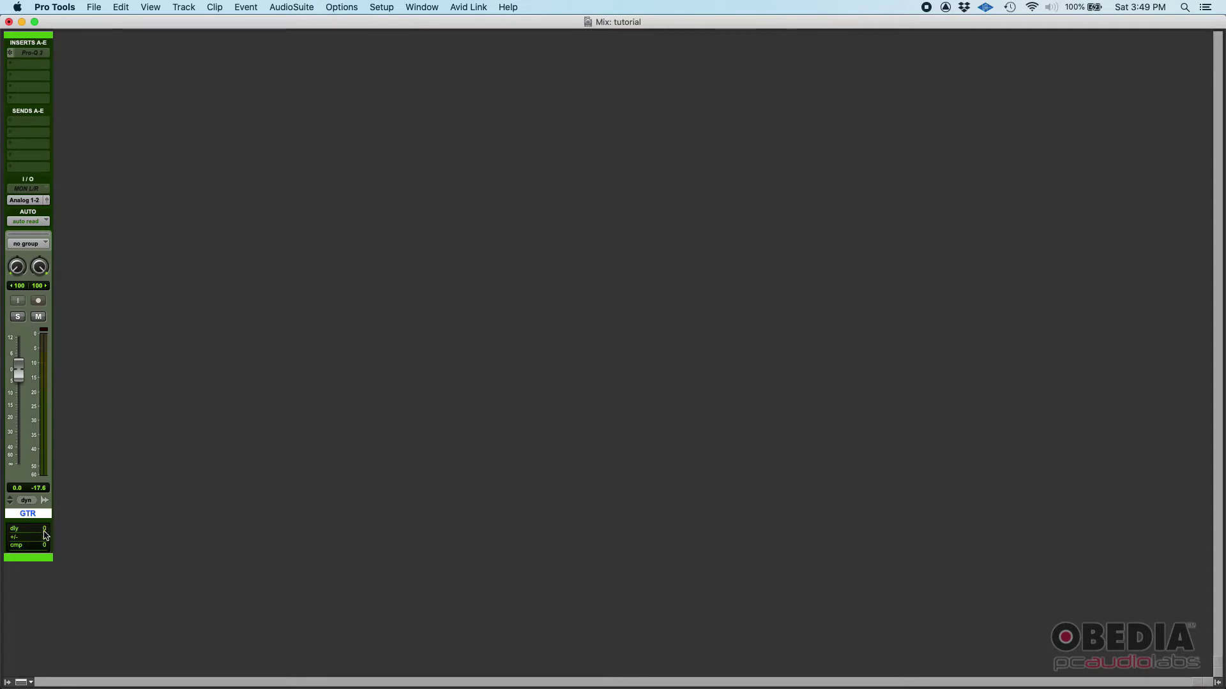
Return to the Edit window and briefly play the frozen GTR track from bar 5.
key("super+equal")
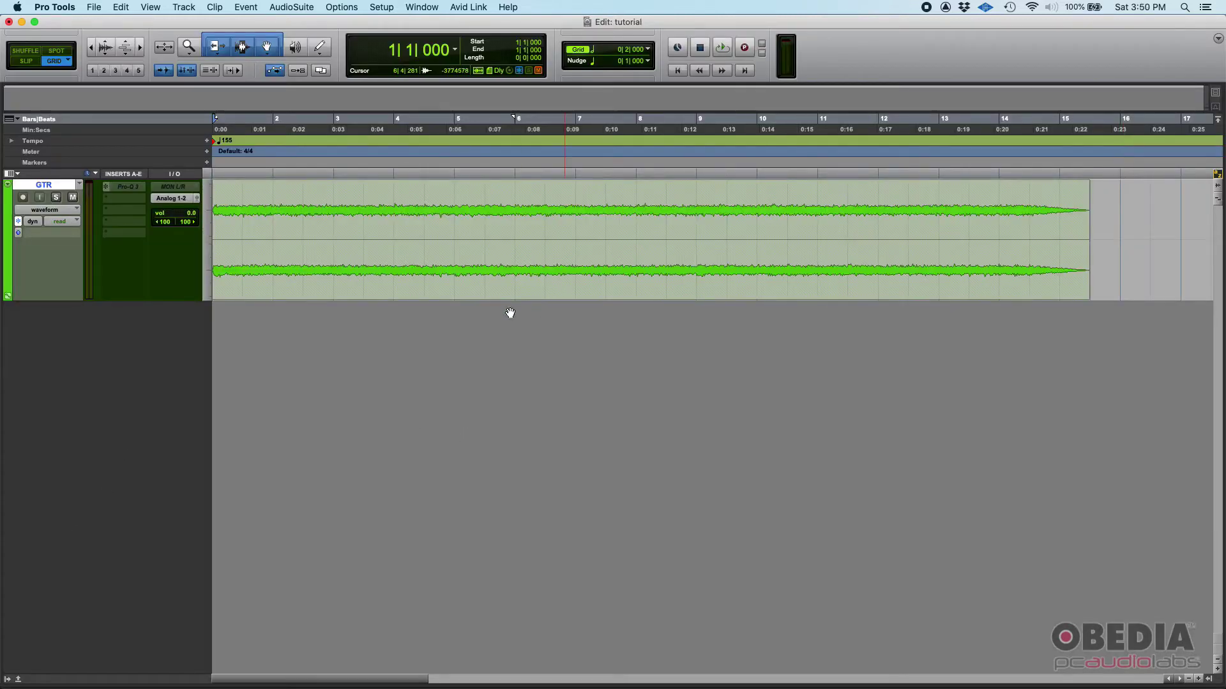
left_click(445, 216)
key("space")
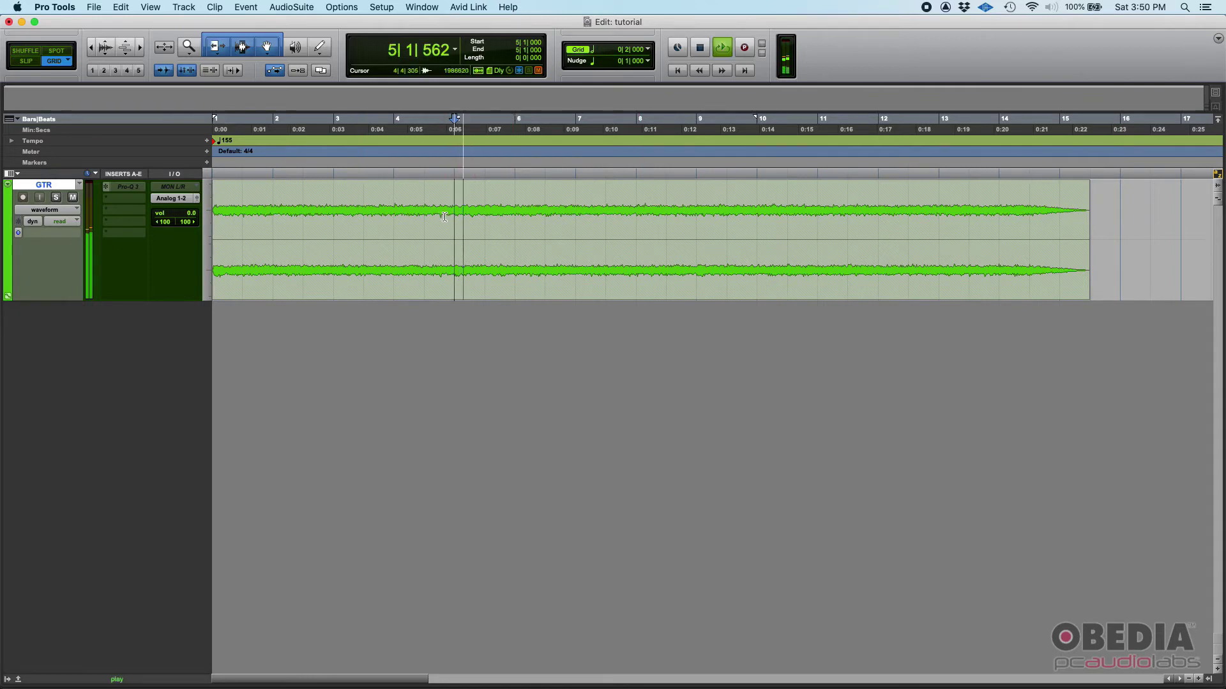
key("space")
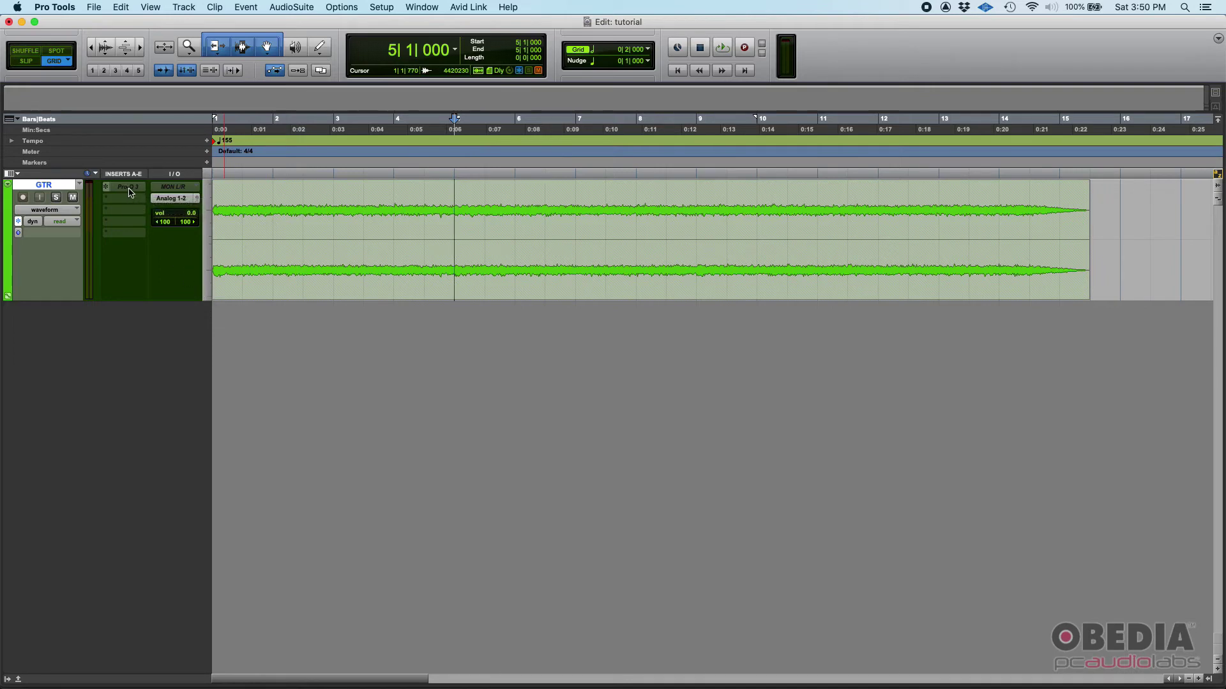
Choose Unfreeze from the GTR track name's context menu after checking the insert and track options.
right_click(129, 190)
left_click(107, 193)
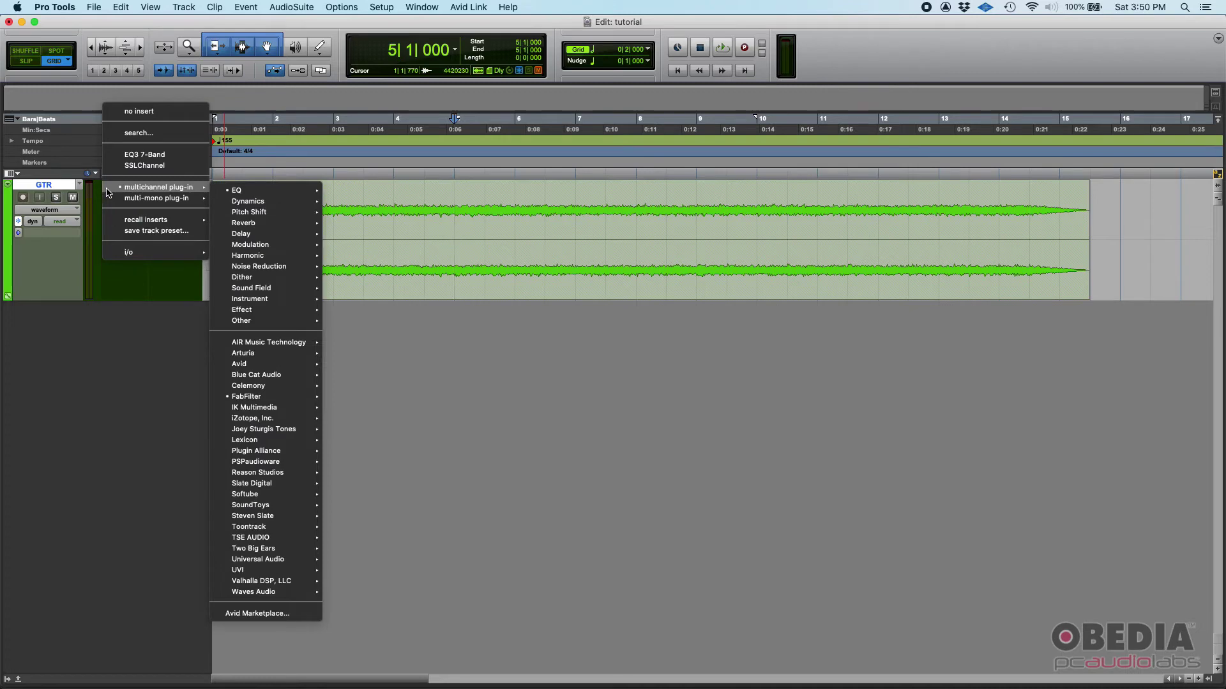
left_click(132, 324)
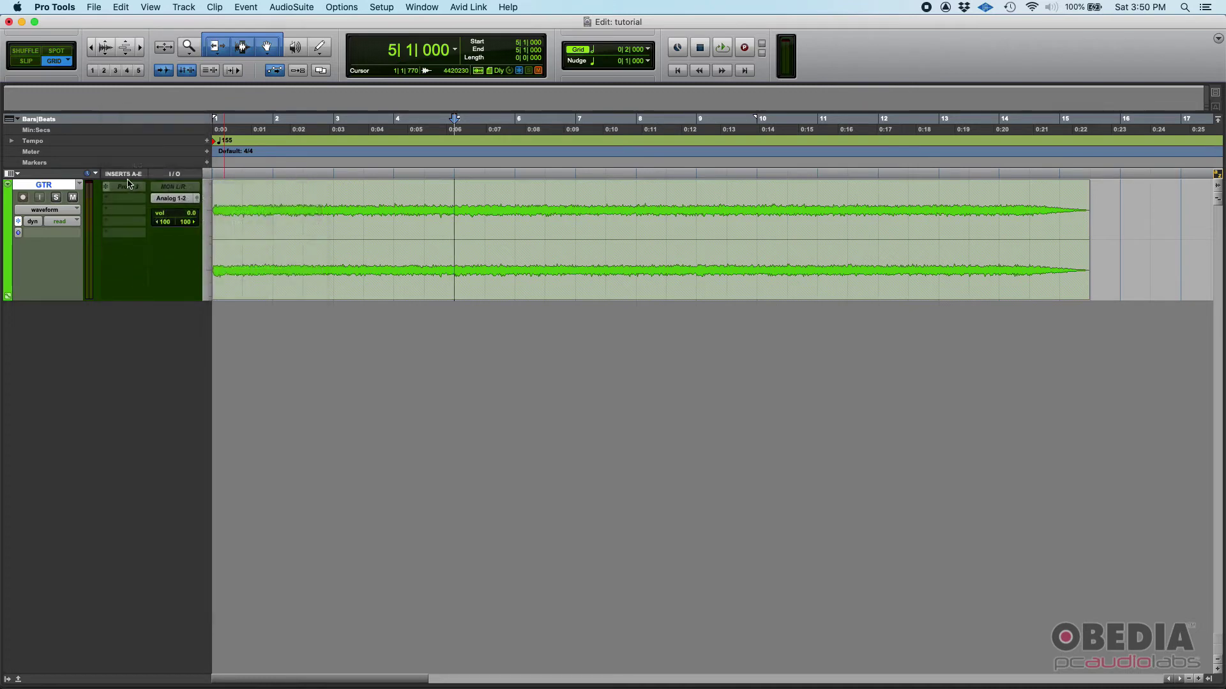
right_click(35, 192)
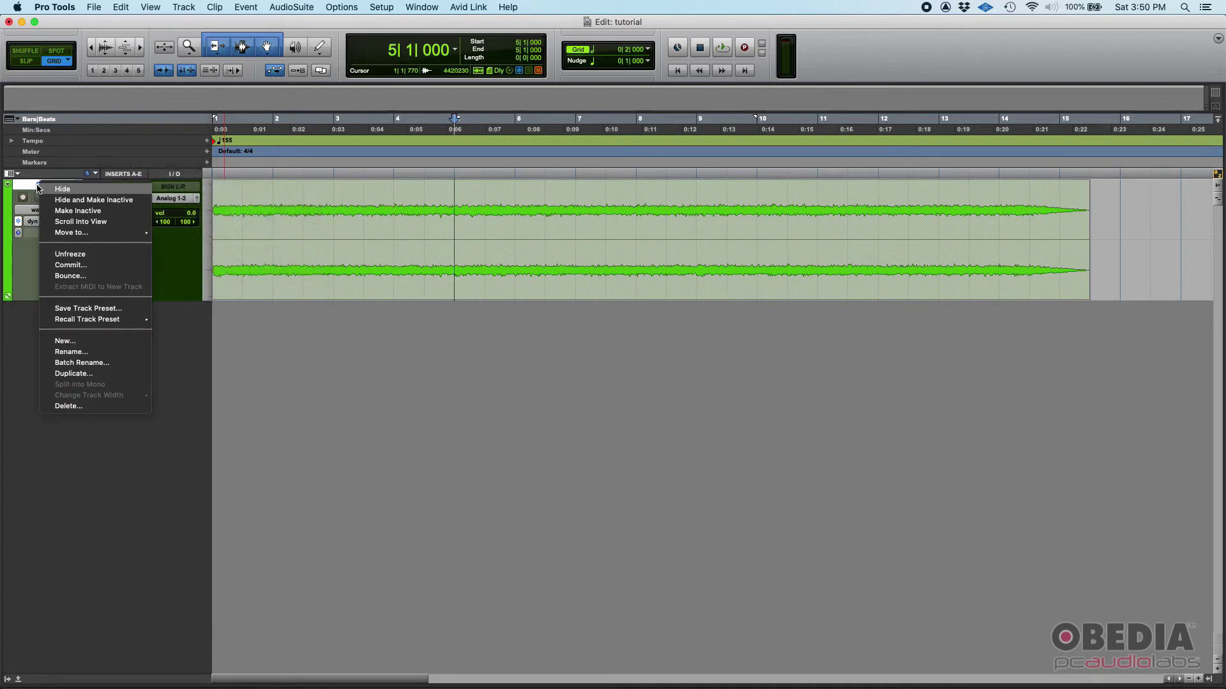
left_click(27, 184)
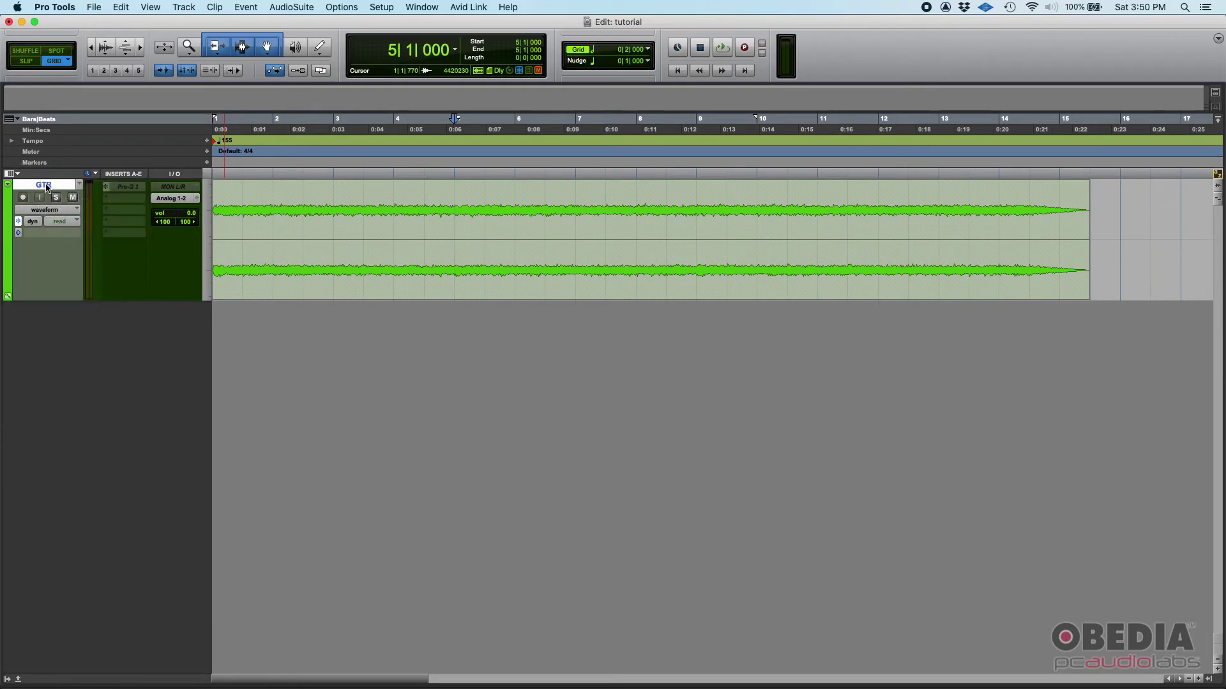
right_click(48, 186)
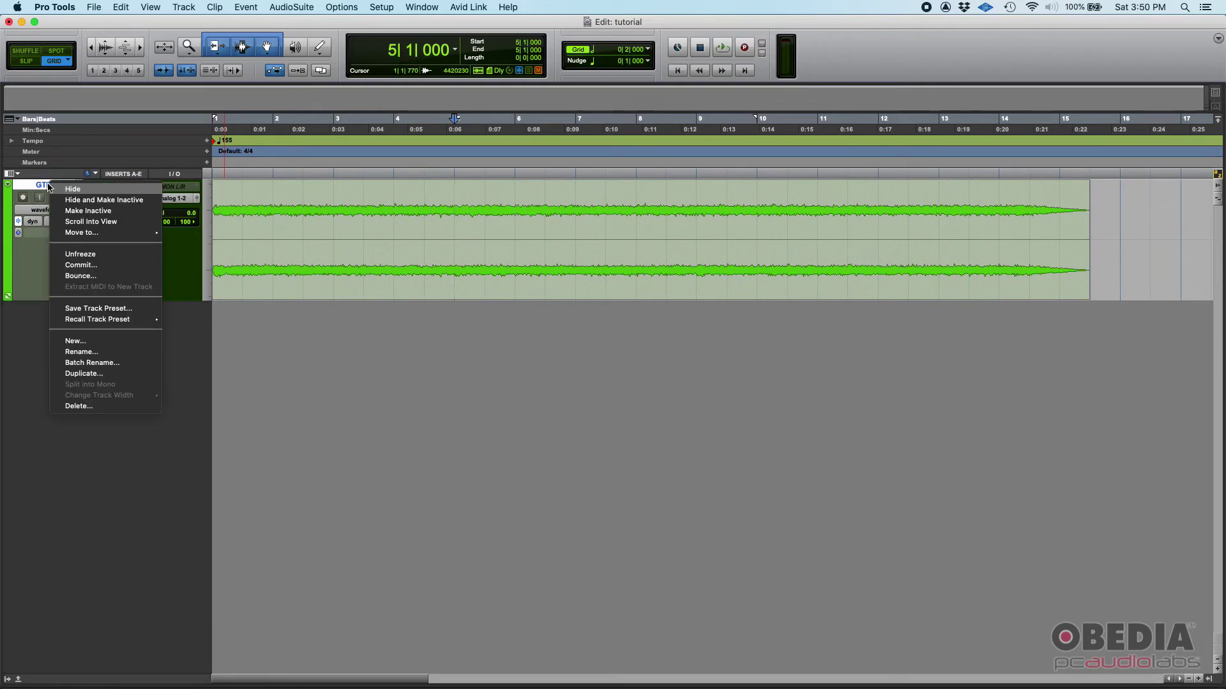
left_click(84, 256)
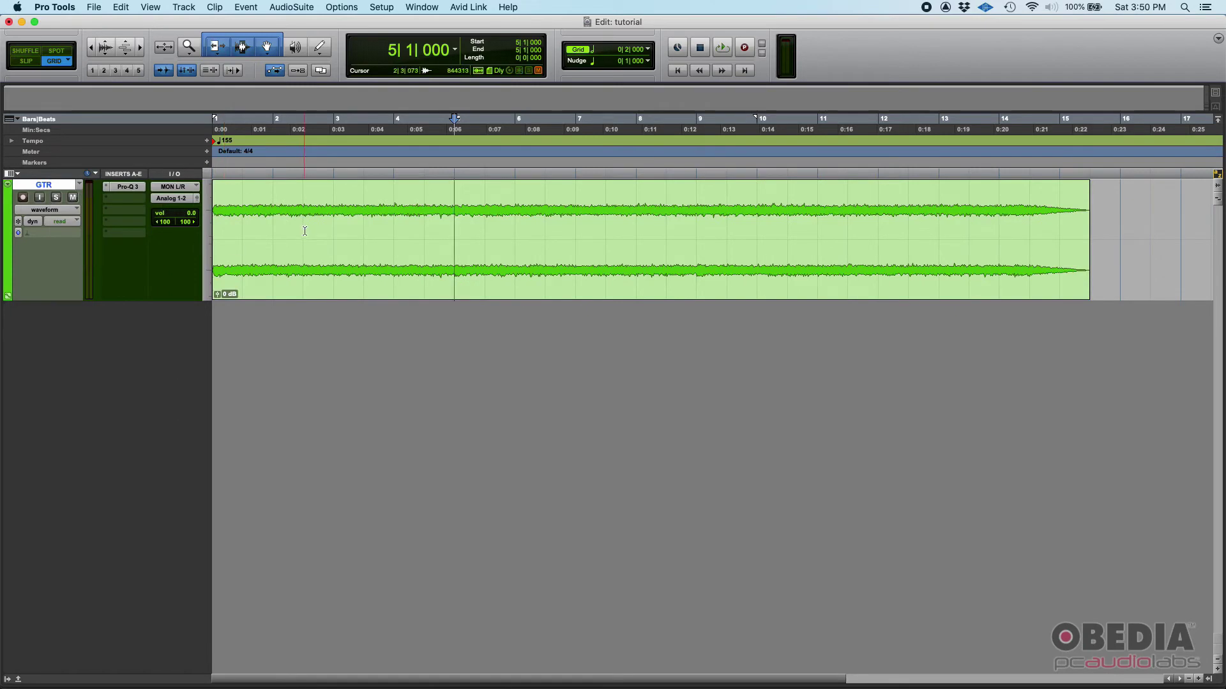
Keep the GTR clip at bar 1, open and close live Pro-Q 3, then check the Mix window's delay readout.
left_click(542, 211)
left_click_drag(487, 285, 158, 169)
left_click(125, 187)
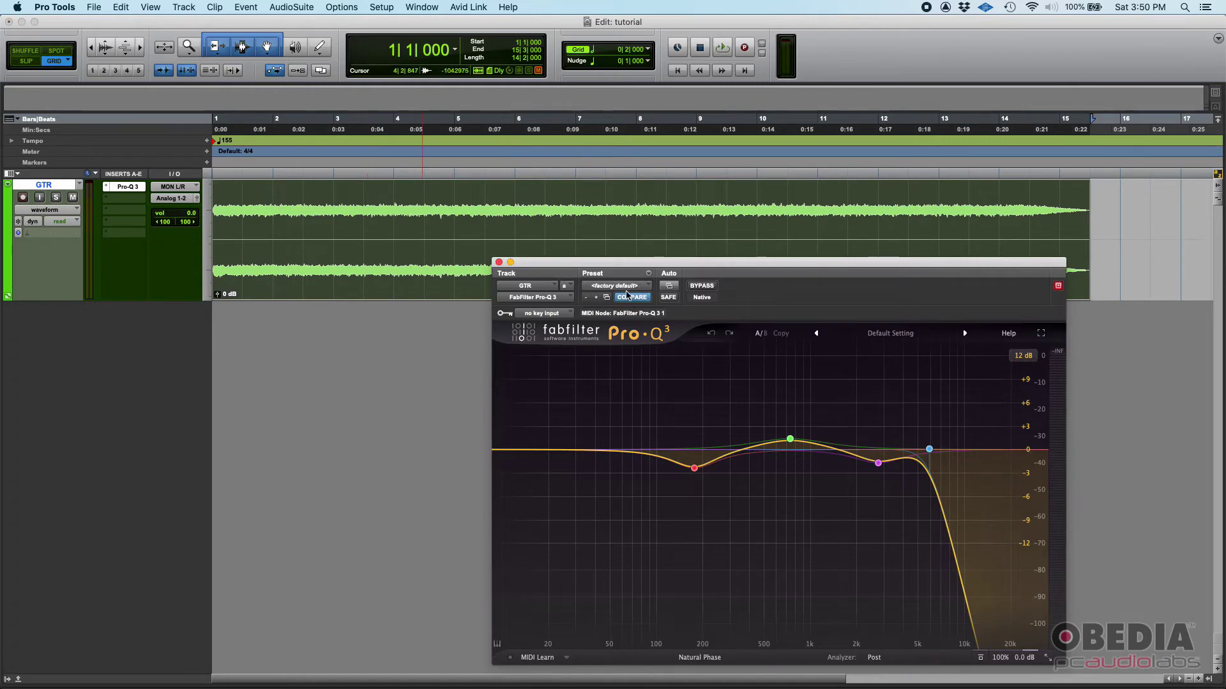
left_click_drag(640, 269, 624, 257)
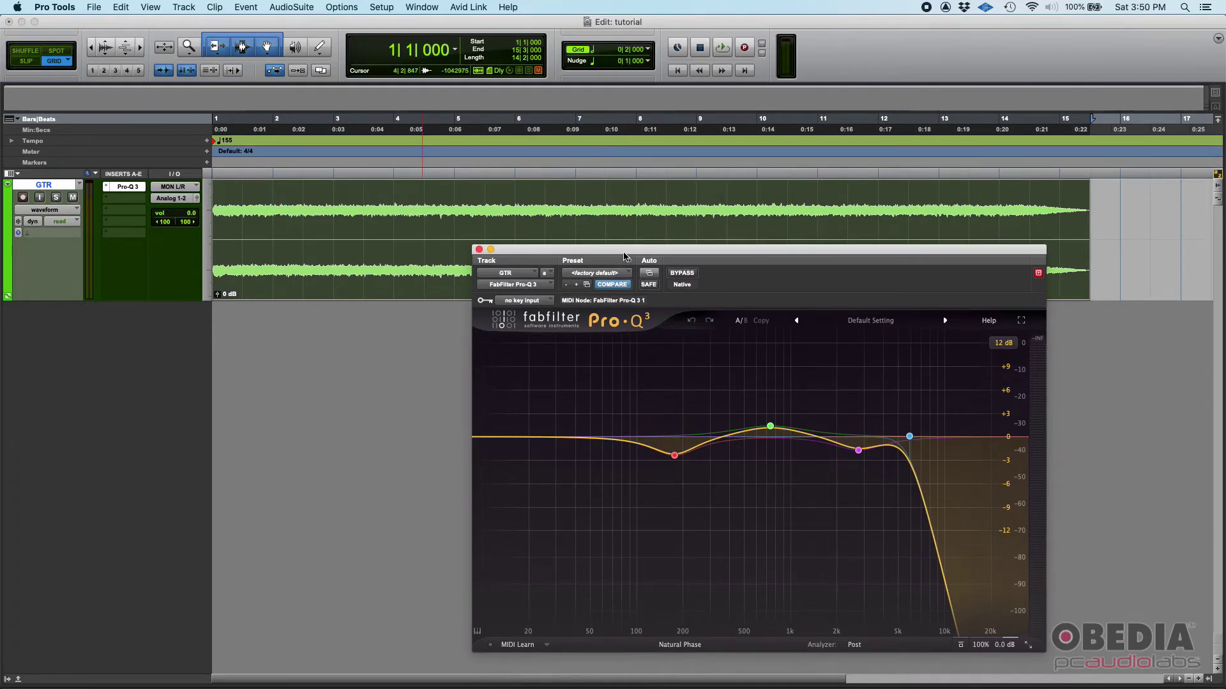
left_click(480, 249)
key("super+equal")
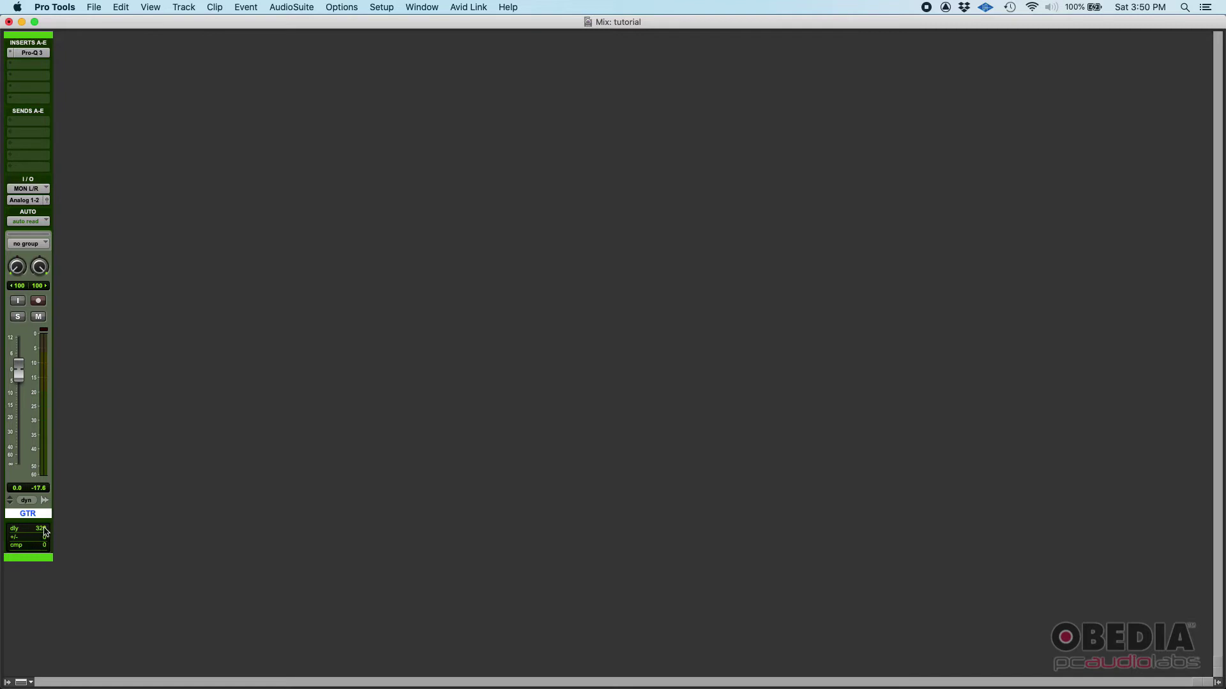
key("super+equal")
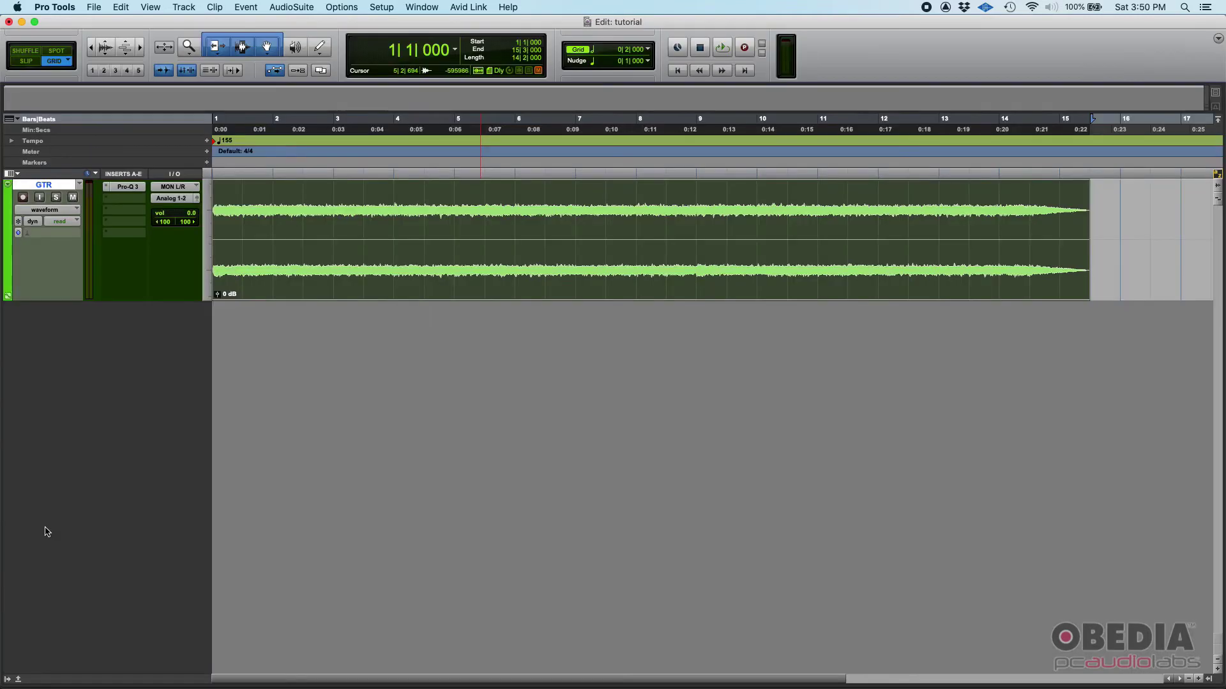
Freeze GTR again from the Pro-Q 3 insert menu, click the clip at bar 3, and open the Mix window.
right_click(123, 191)
left_click(141, 224)
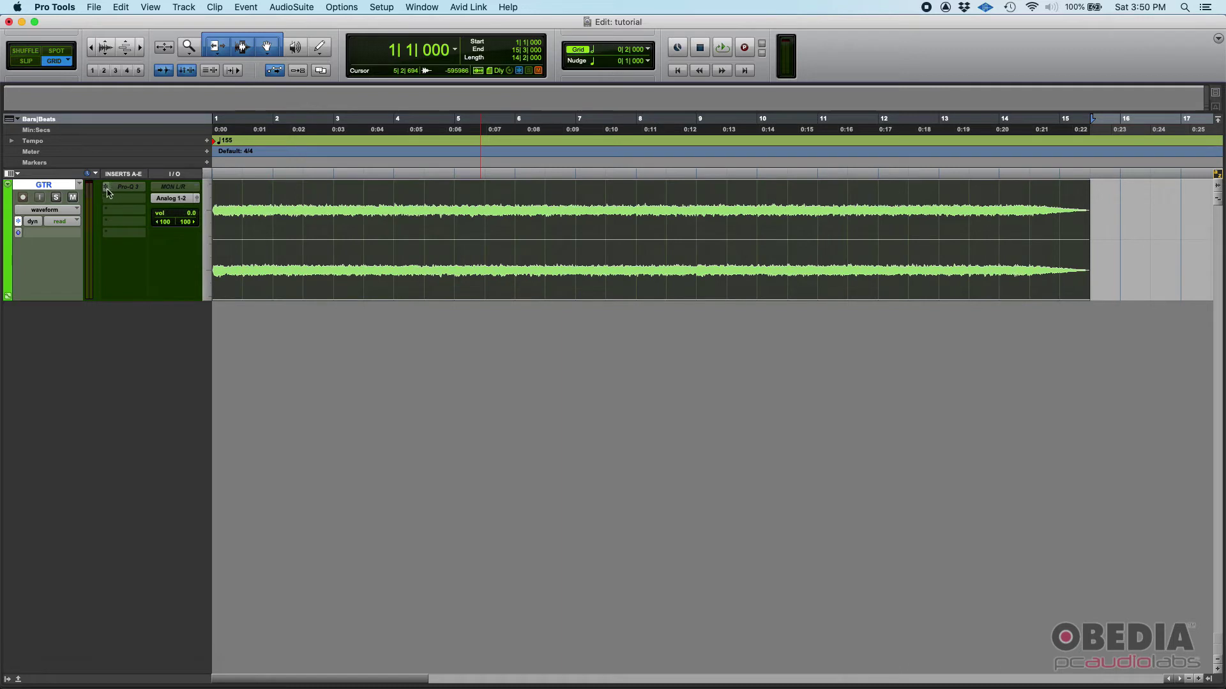
left_click(63, 186)
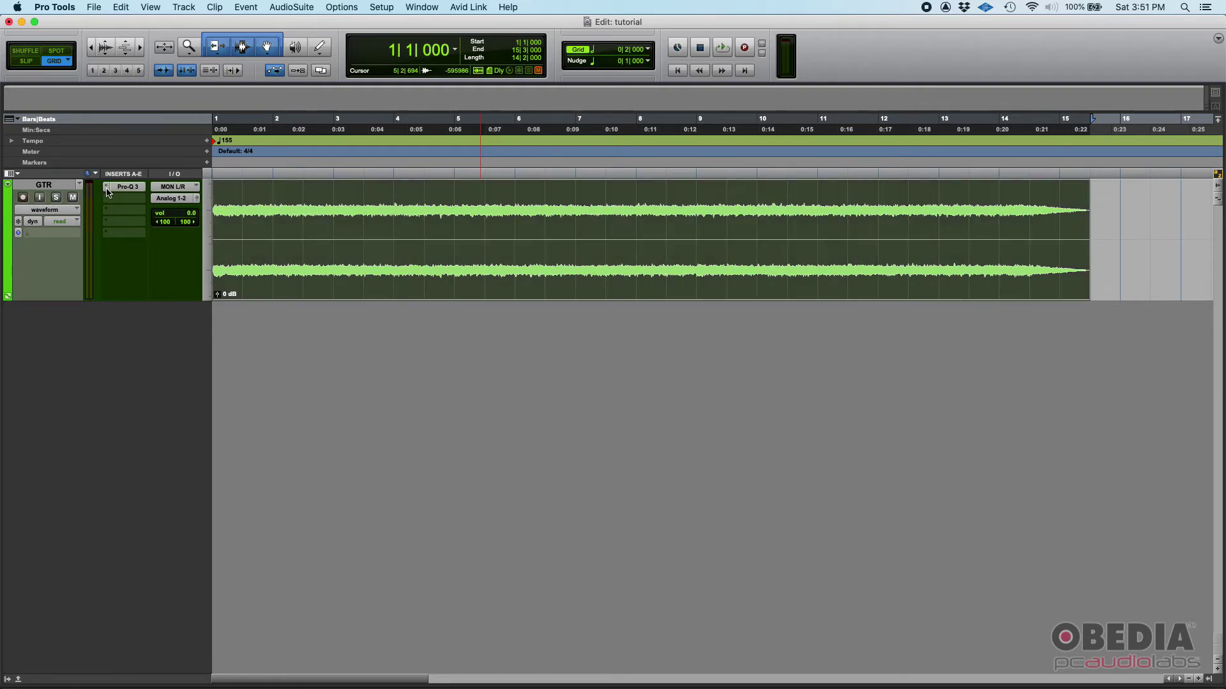
left_click(341, 204)
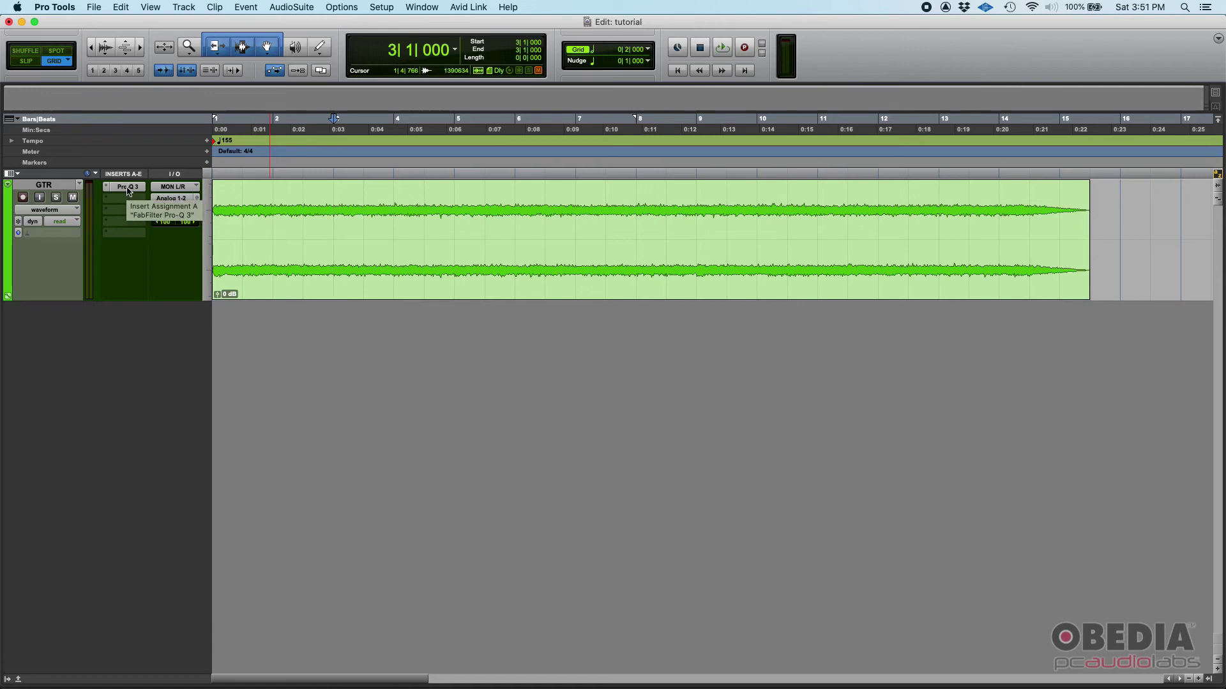
key("super+equal")
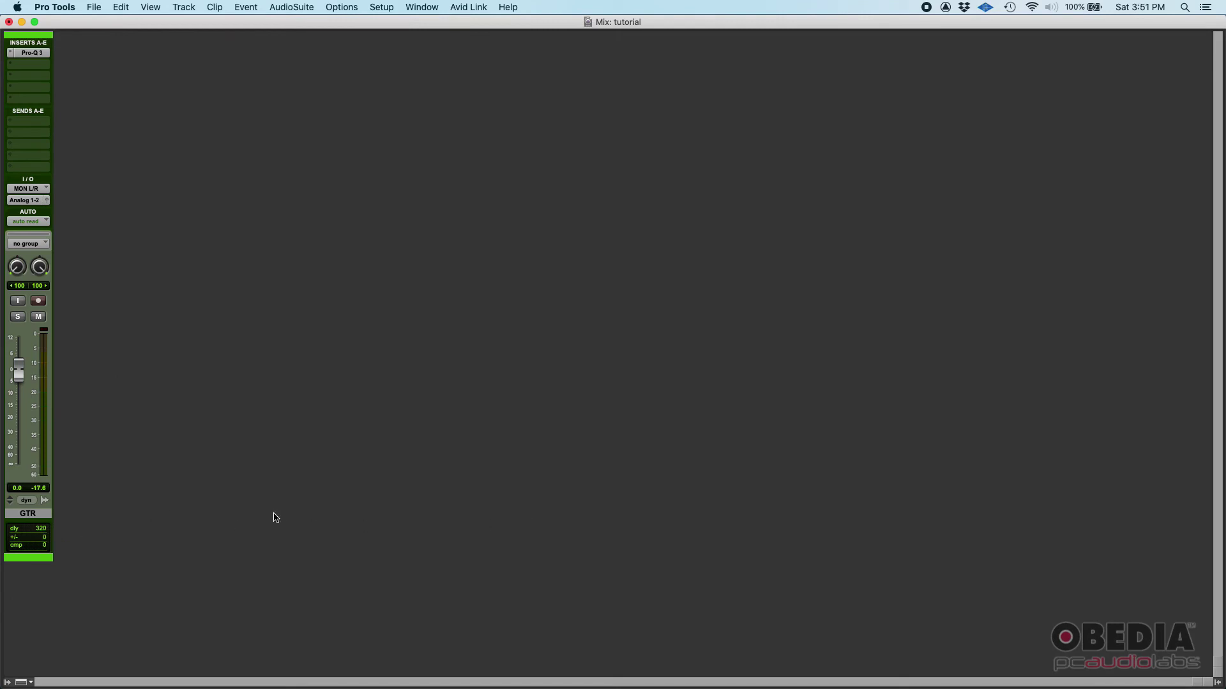
key("super+equal")
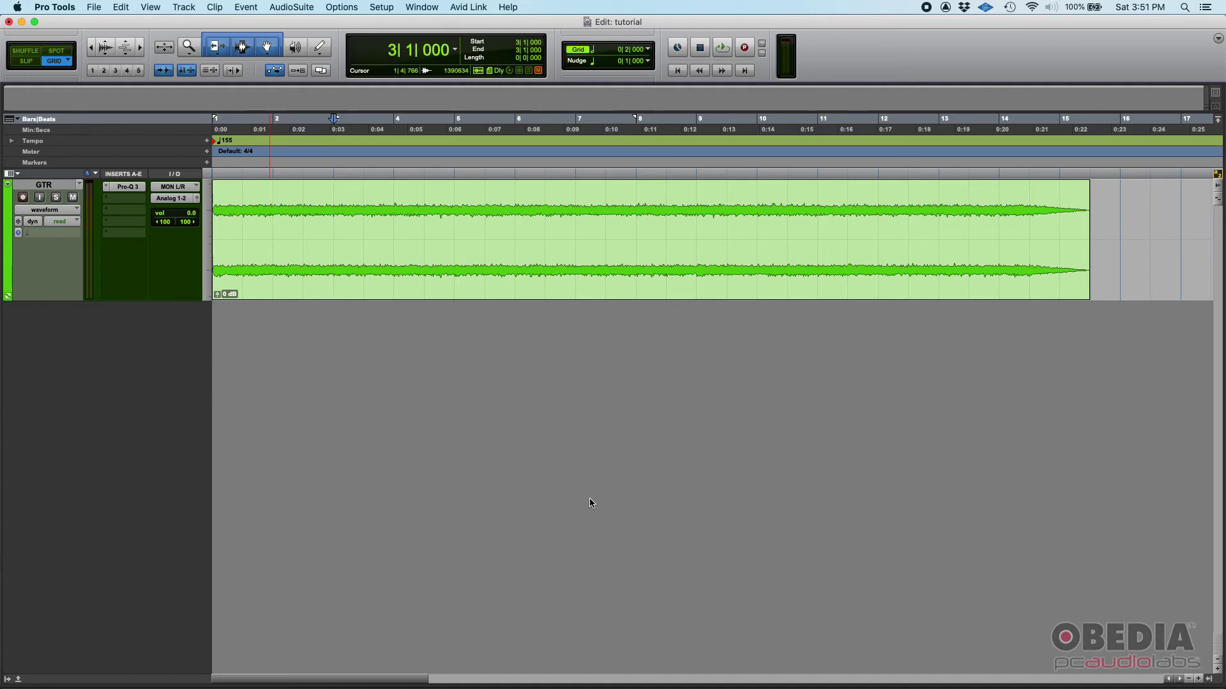
key("Return")
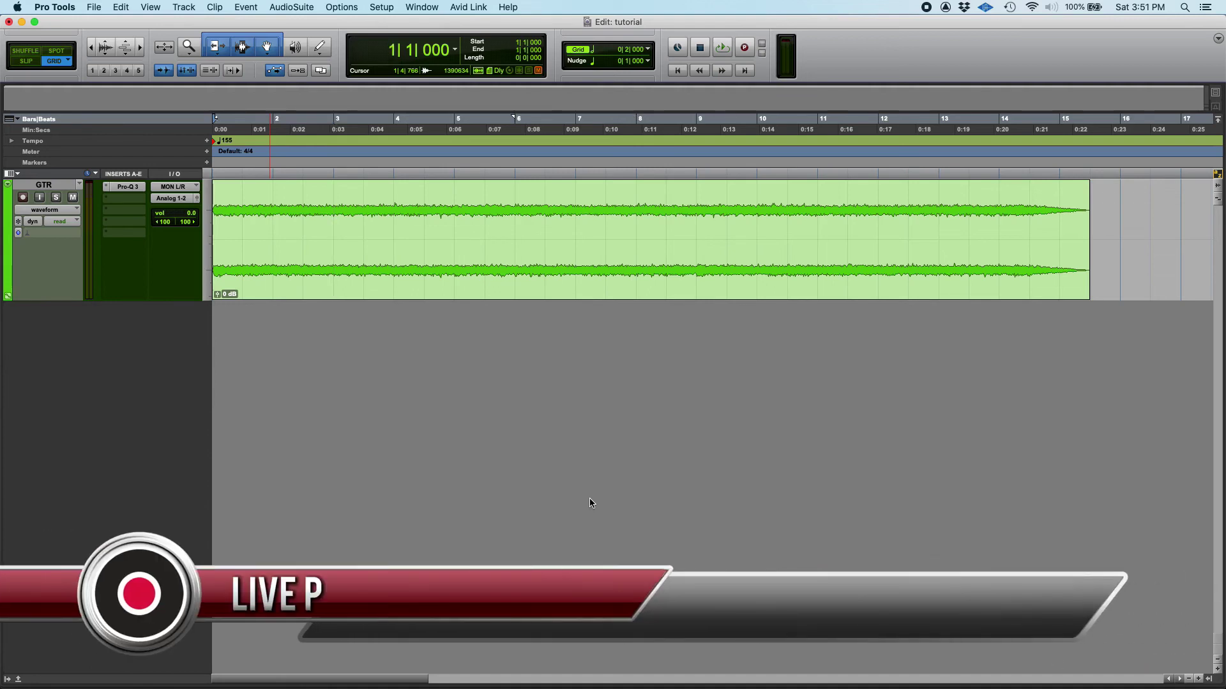